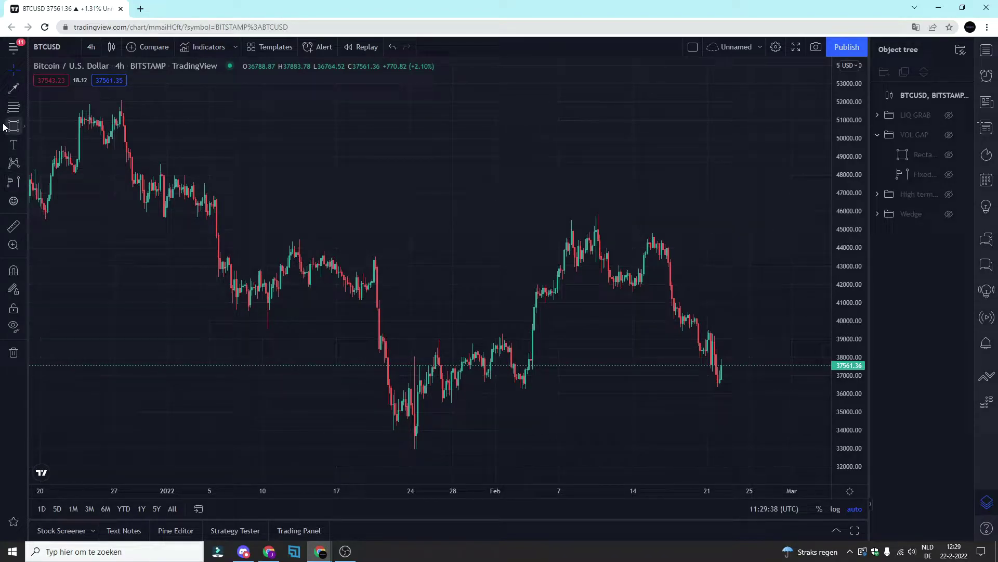
Step: Measure the drop from the February high at about 45,910 to about 36,213 with a Price Range and remove it
click(23, 188)
click(89, 270)
click(693, 212)
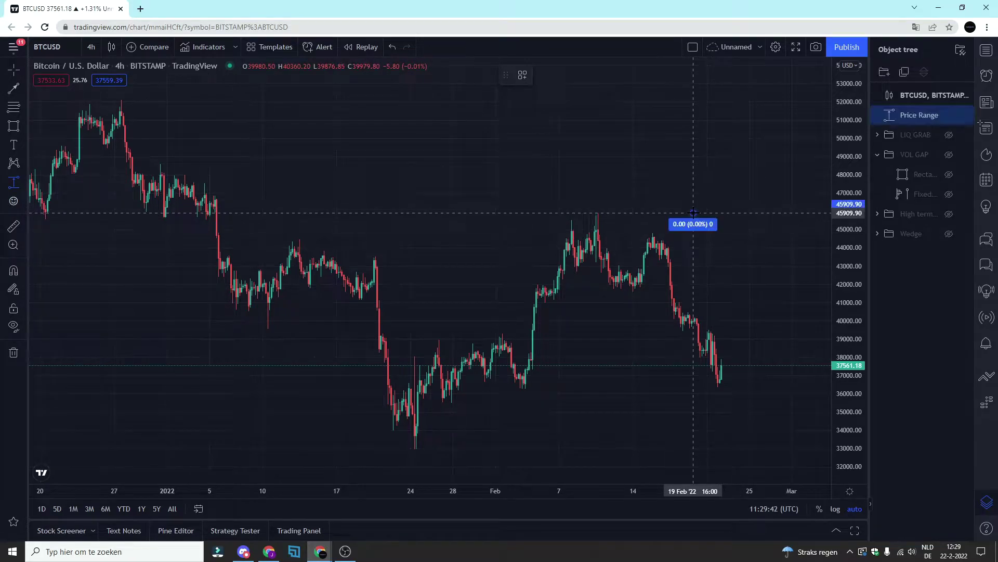
click(764, 390)
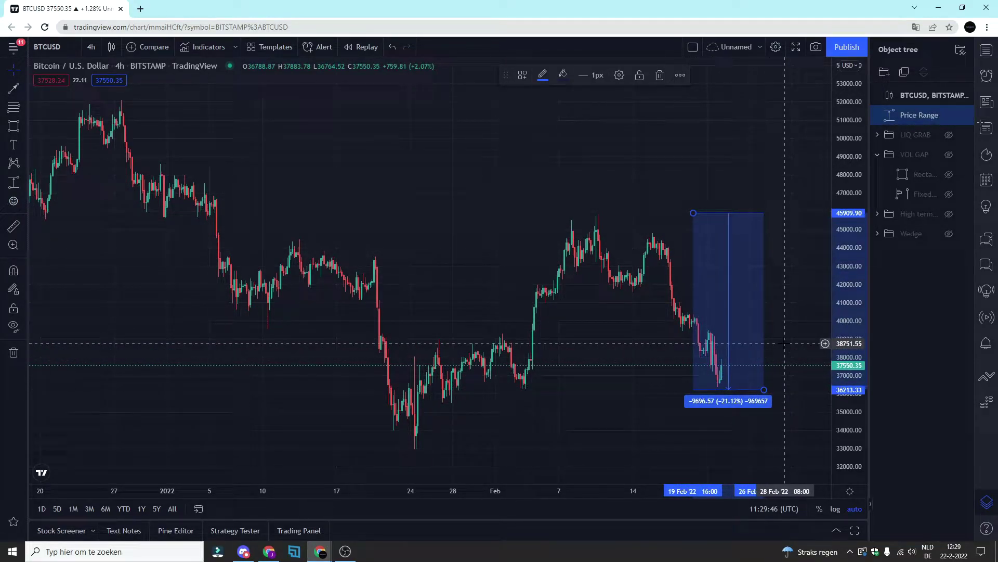
click(962, 115)
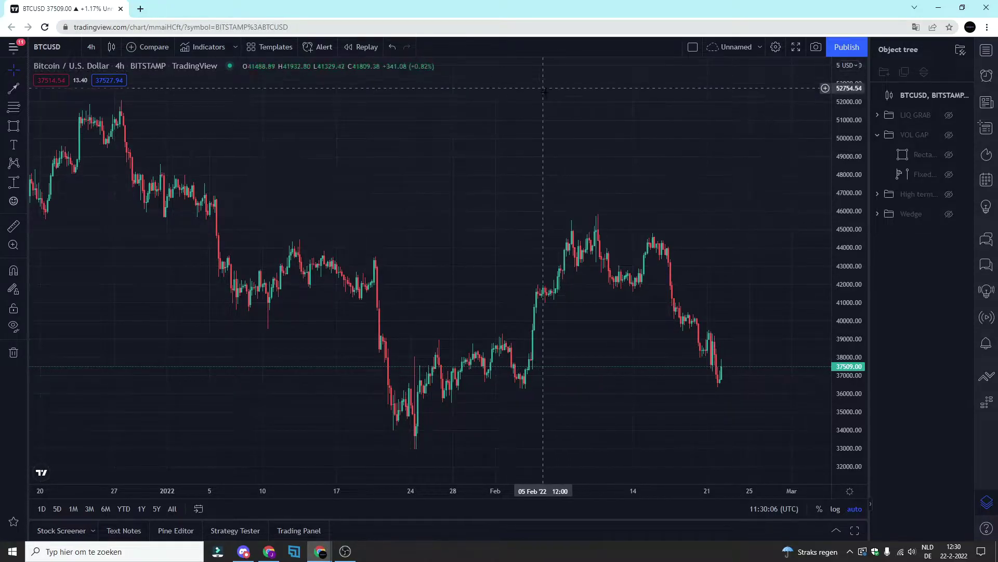
Step: Show the LIQ GRAB group of drawings but hide its two rectangles and two text labels
scroll(687, 179, down, 3)
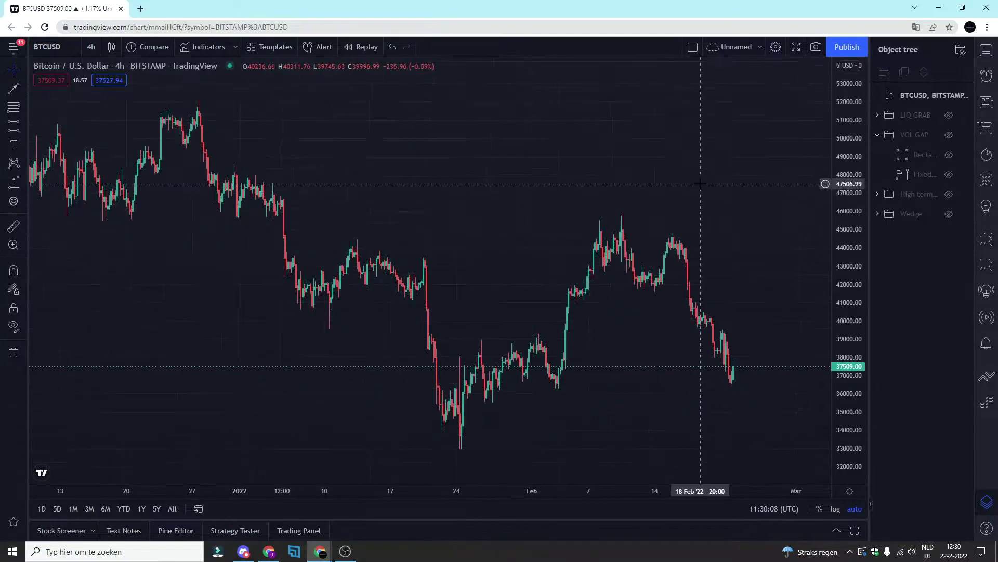
click(949, 115)
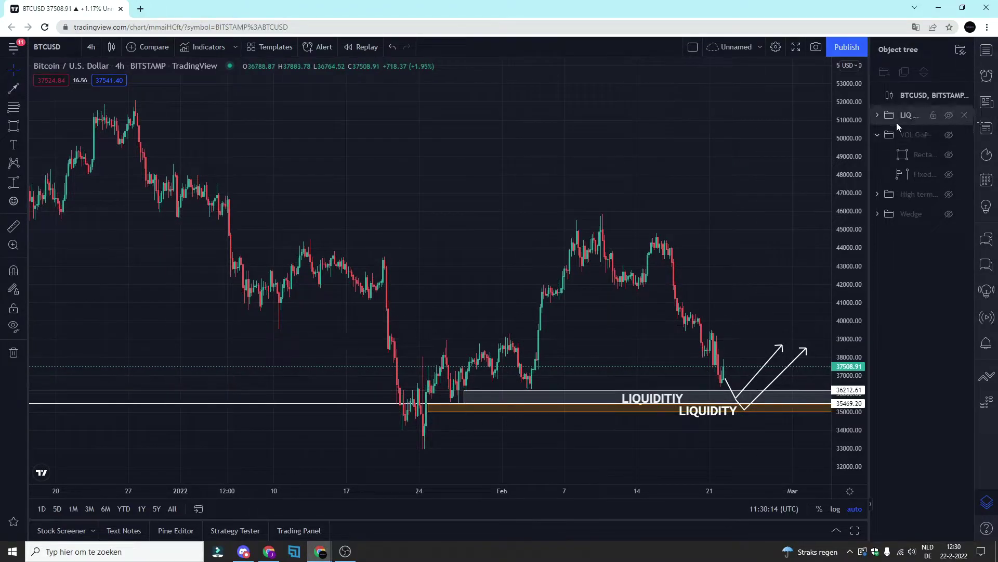
click(876, 116)
click(949, 194)
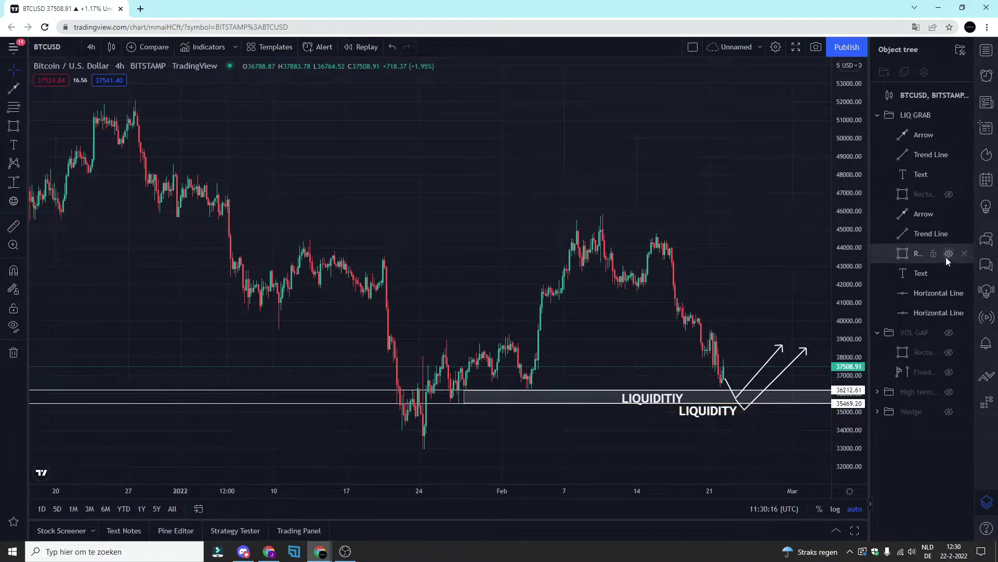
click(949, 254)
click(949, 273)
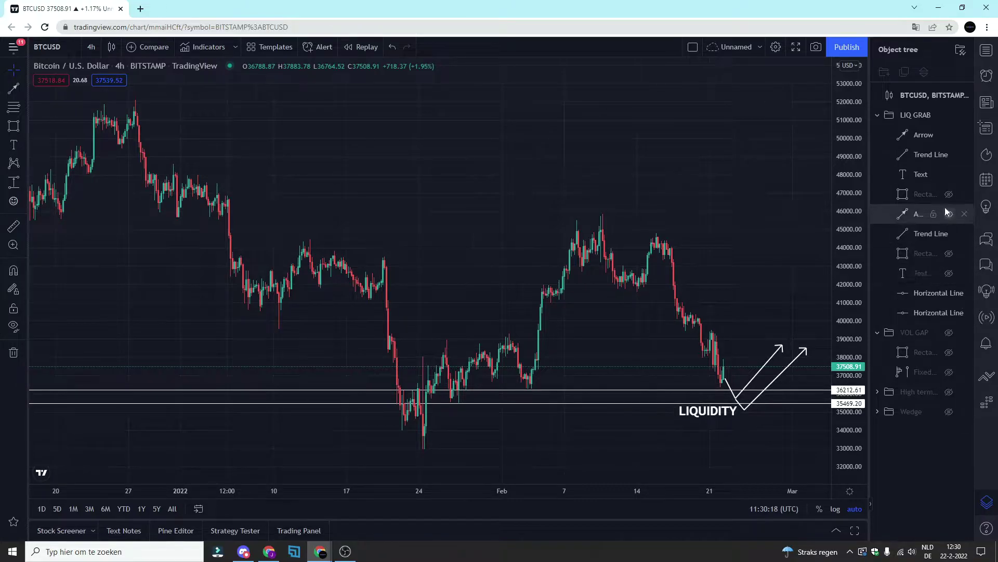
click(949, 174)
Step: Brush short arcs under the early February and 27 January lows at the two horizontal lines, and delete both strokes
scroll(775, 208, up, 4)
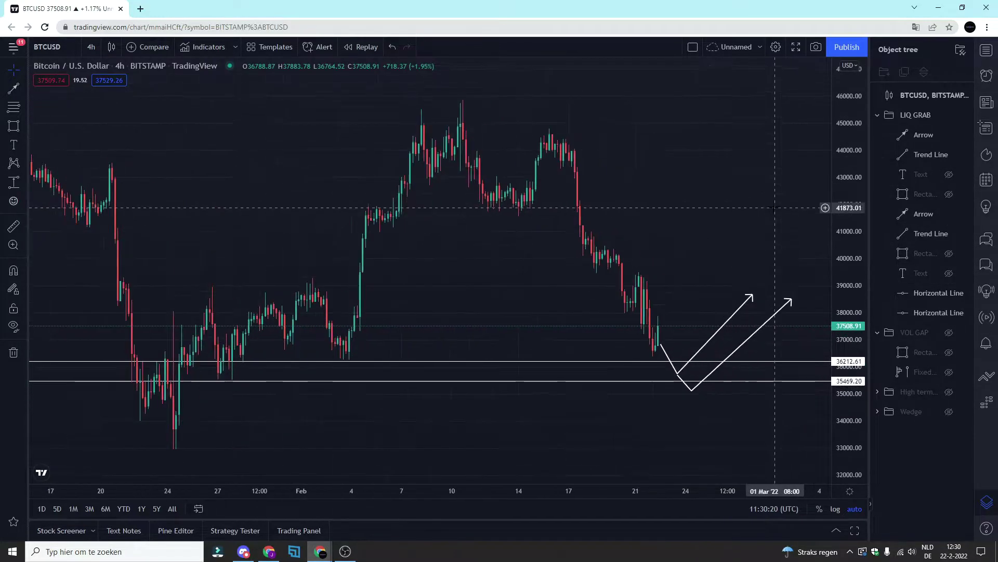
click(23, 128)
click(58, 135)
drag(281, 357, 307, 356)
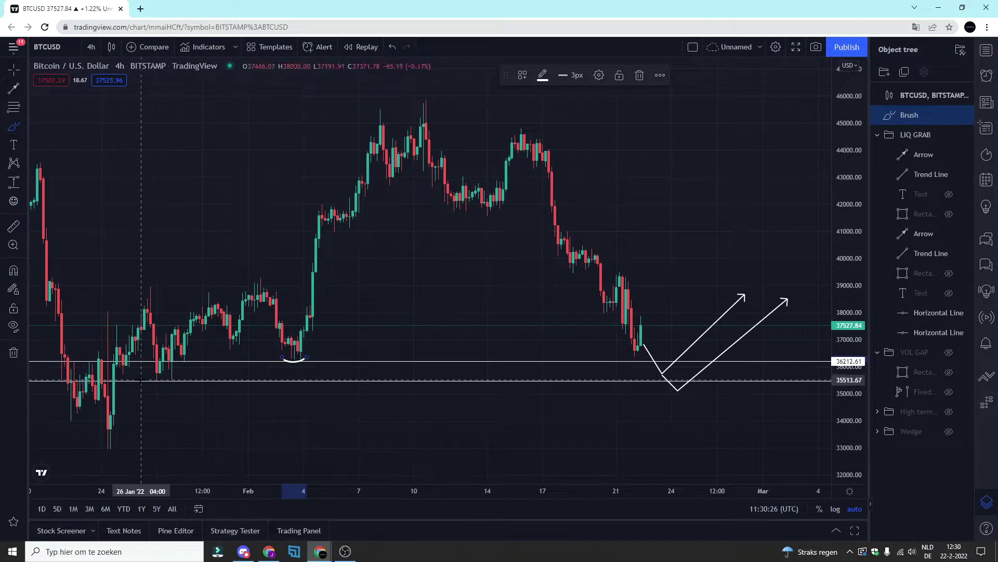
drag(148, 380, 176, 381)
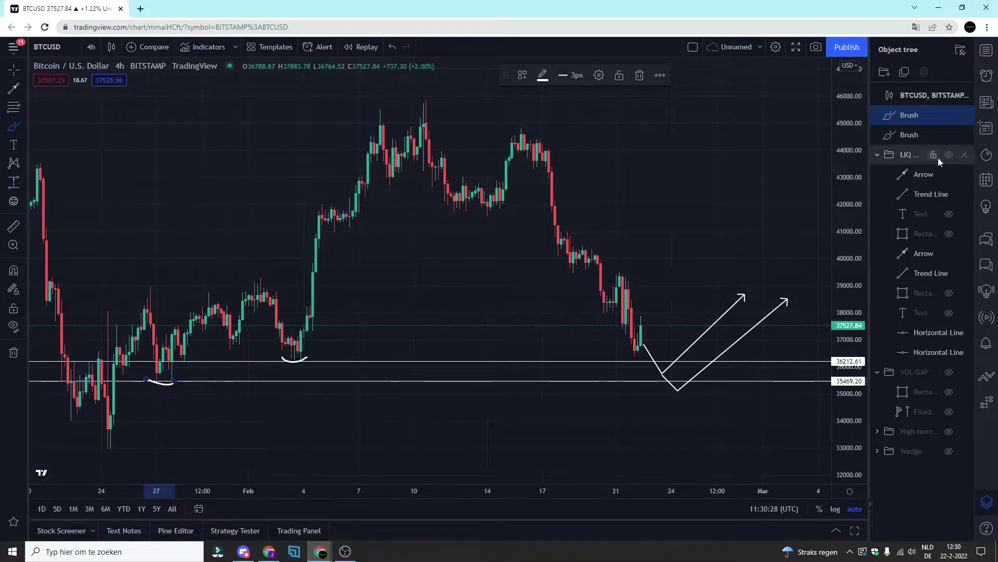
click(964, 116)
click(963, 115)
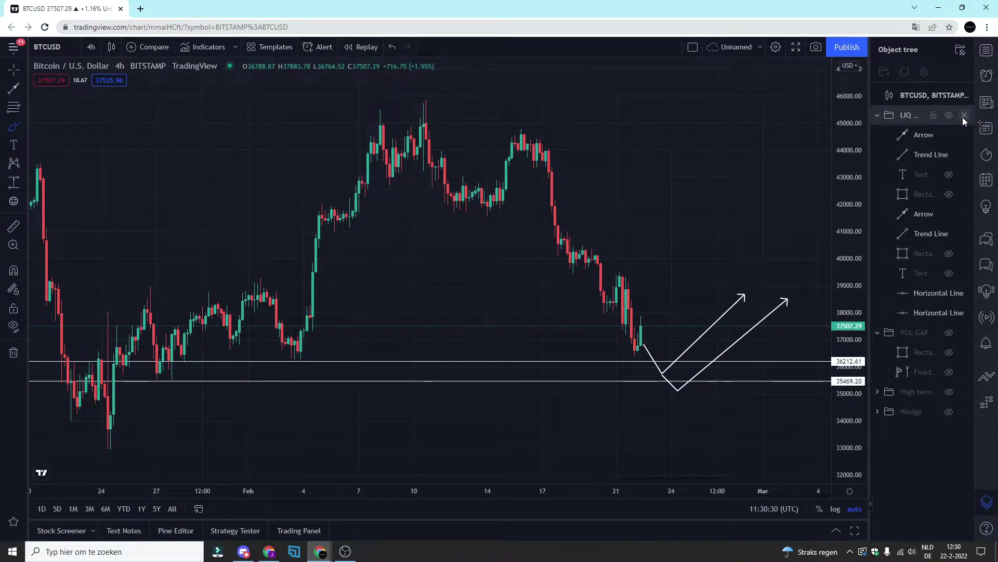
Step: Show the hidden rectangles and text labels of the LIQ GRAB group again
click(950, 195)
click(950, 177)
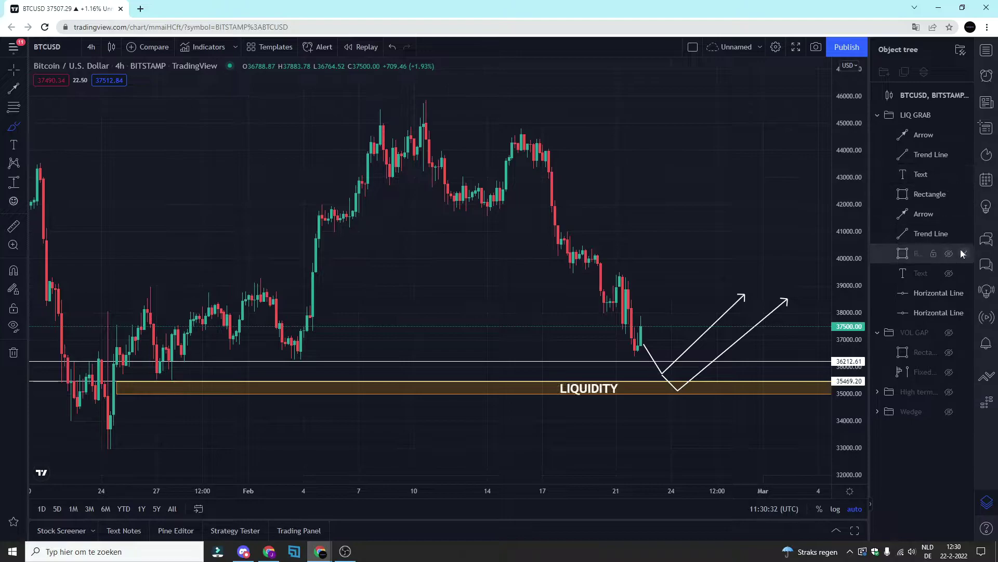
click(950, 254)
click(949, 274)
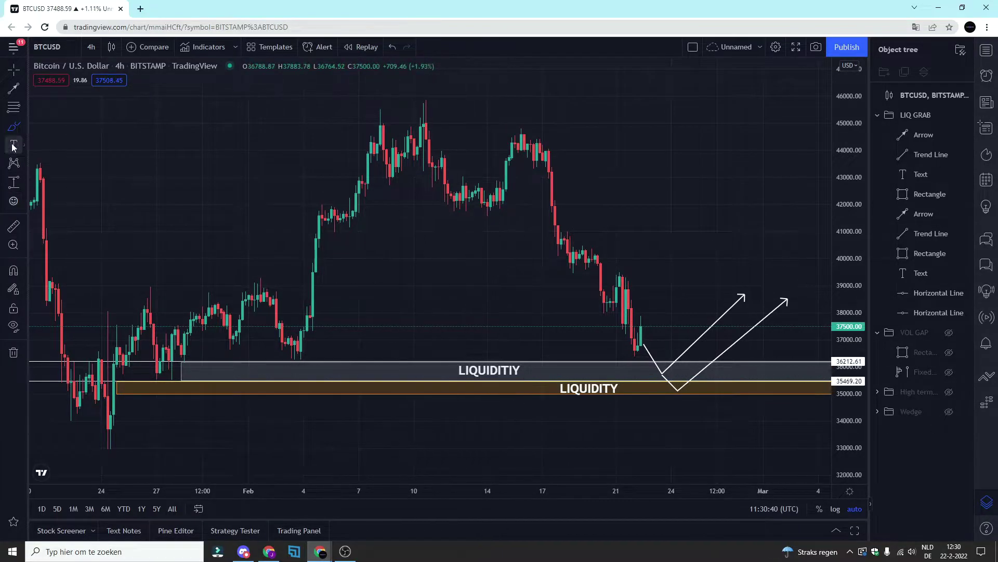
Step: Brush a wavy line along each liquidity zone and short arcs beneath the early February and 27 January lows
click(375, 371)
drag(375, 371, 598, 371)
drag(370, 390, 595, 388)
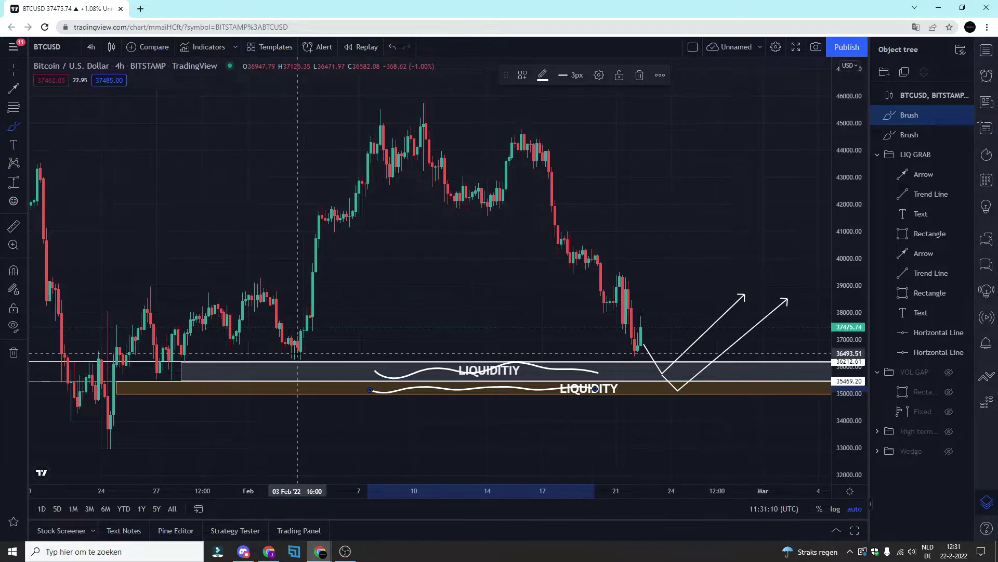
click(279, 353)
drag(280, 354, 311, 356)
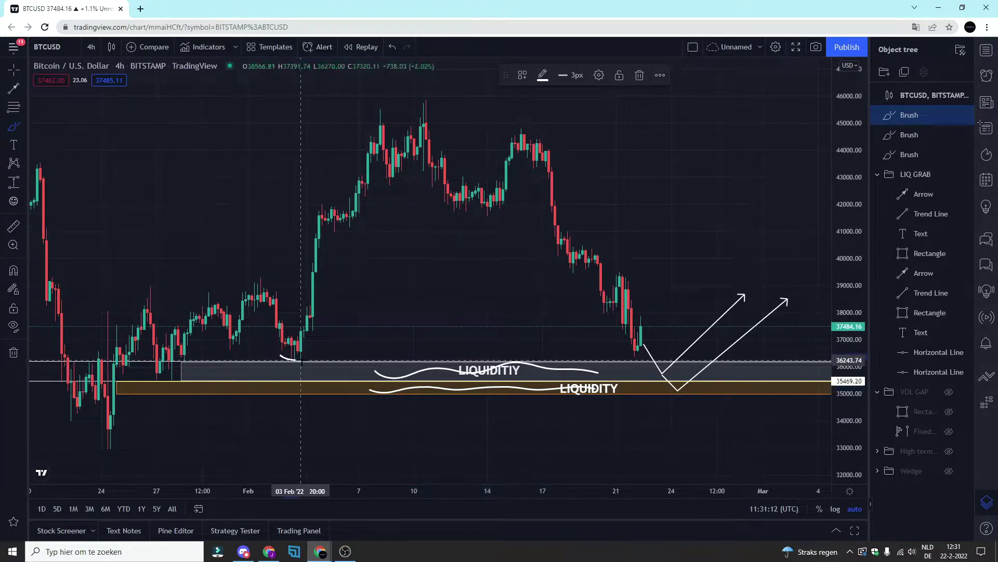
drag(149, 378, 184, 380)
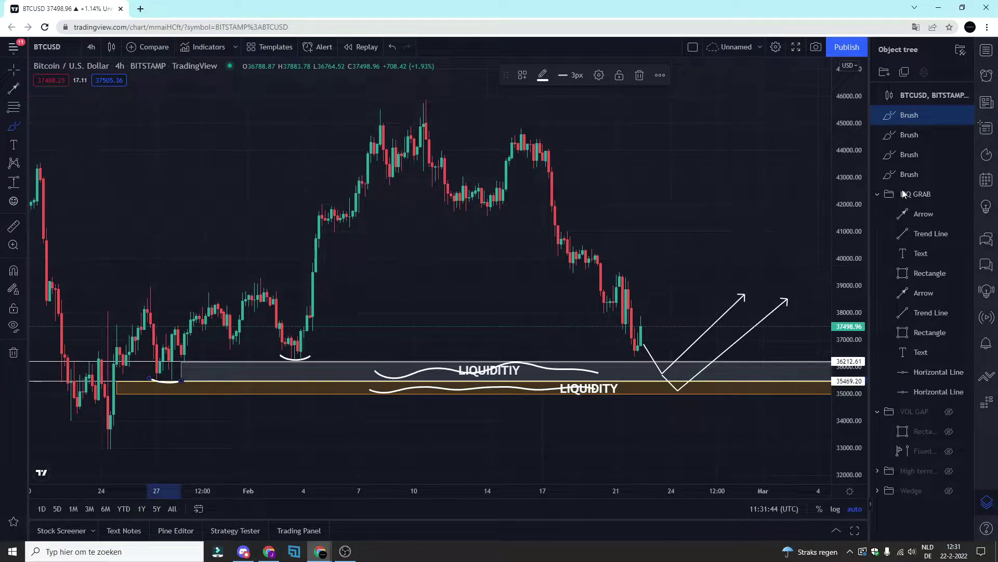
Step: Delete all four brush strokes from the chart
click(965, 115)
click(965, 115)
click(965, 115)
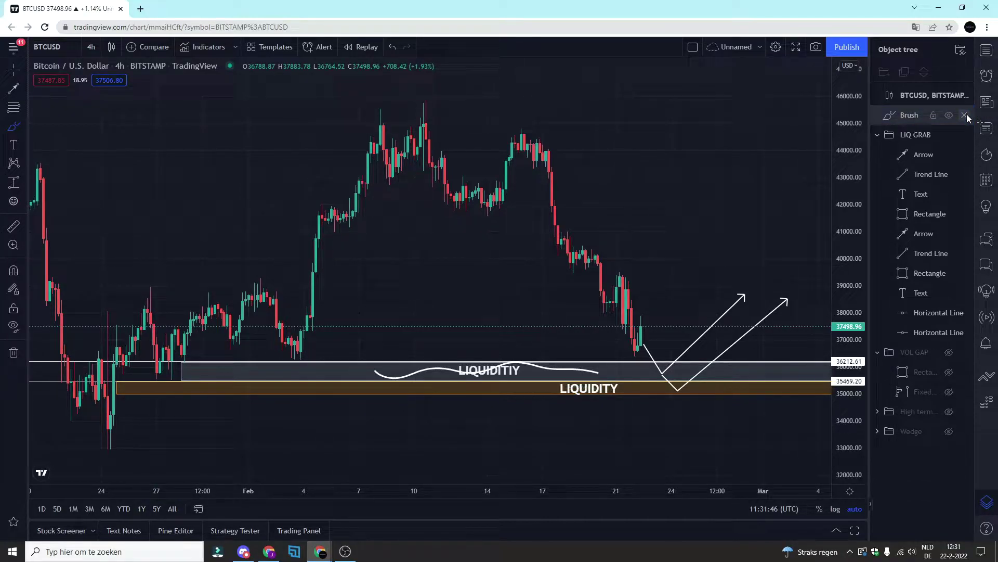
click(965, 115)
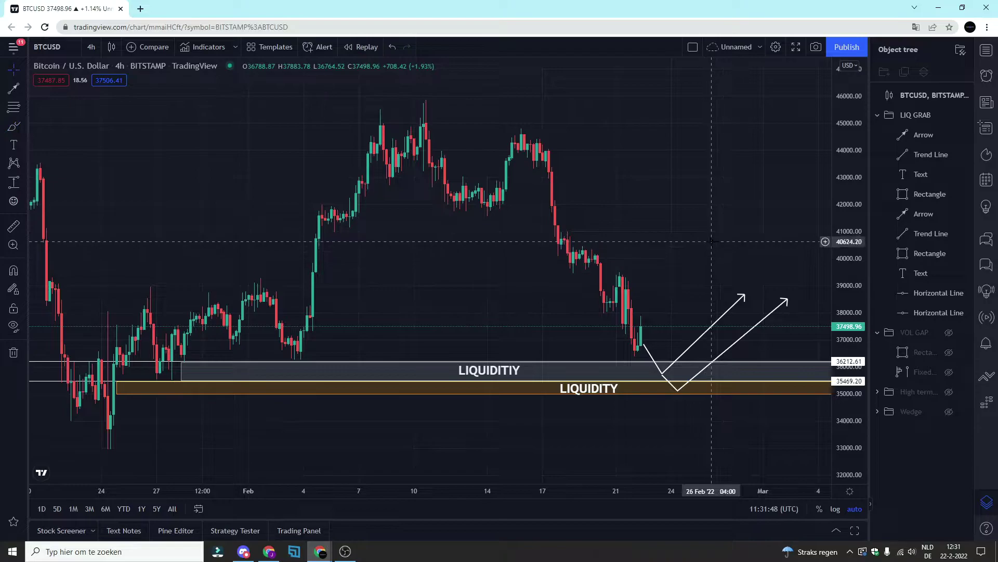
Step: Hide the LIQ GRAB group and show the VOL GAP group with its rectangle and fixed range volume profile
scroll(676, 225, down, 3)
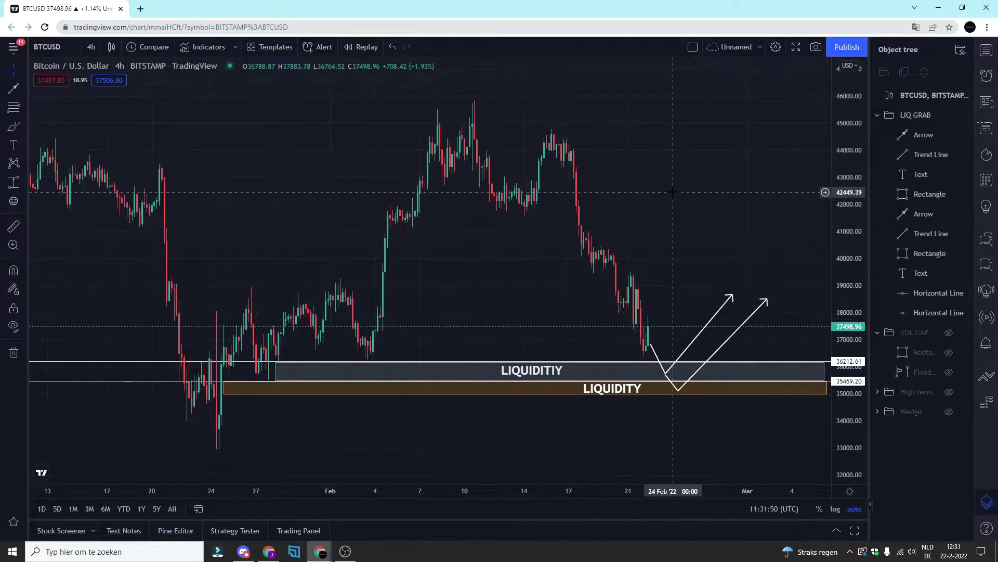
mouse_move(965, 213)
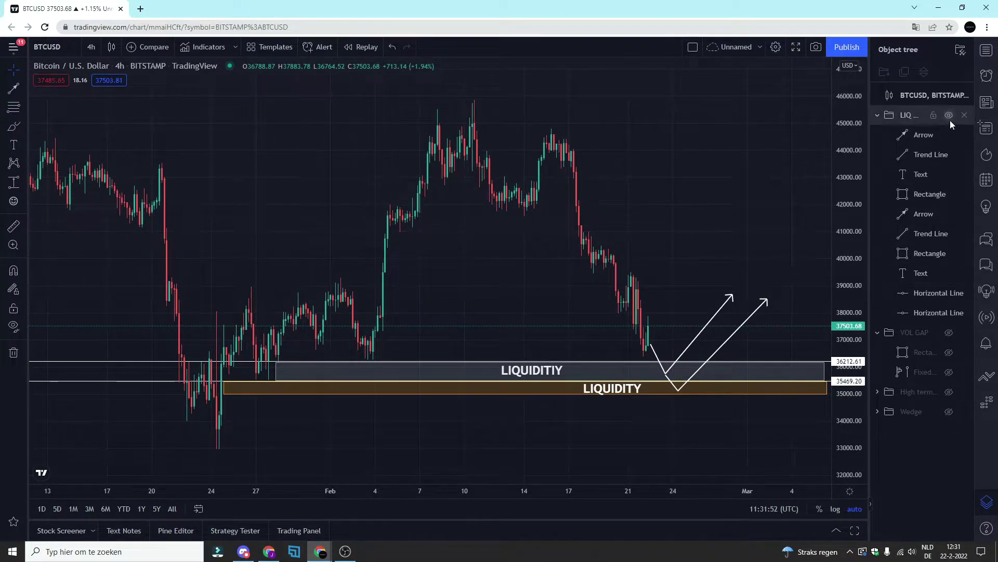
click(950, 115)
click(949, 333)
scroll(584, 228, down, 2)
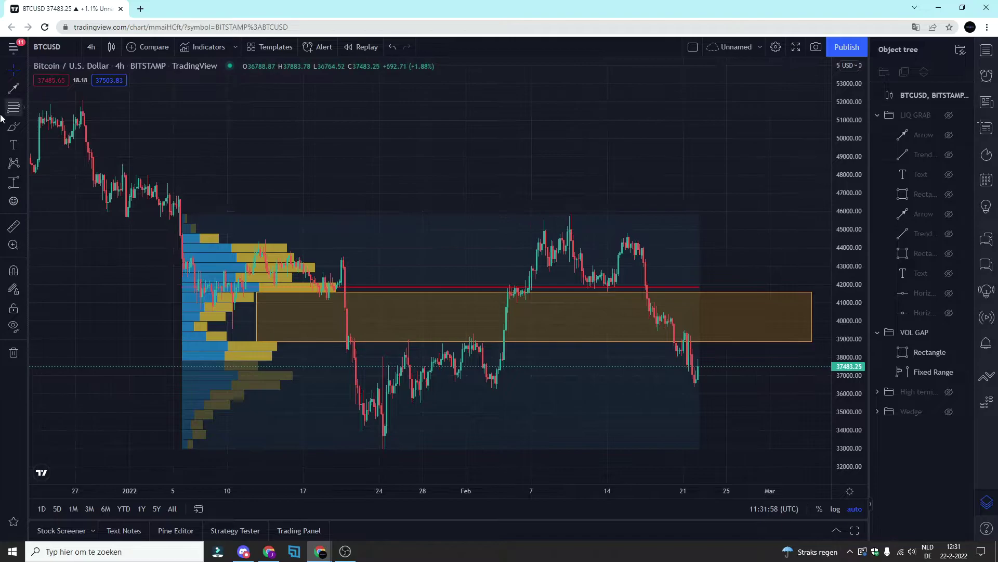
Step: Draw an arrow from below the latest candle at about 35,730 up into the orange volume gap rectangle
click(24, 95)
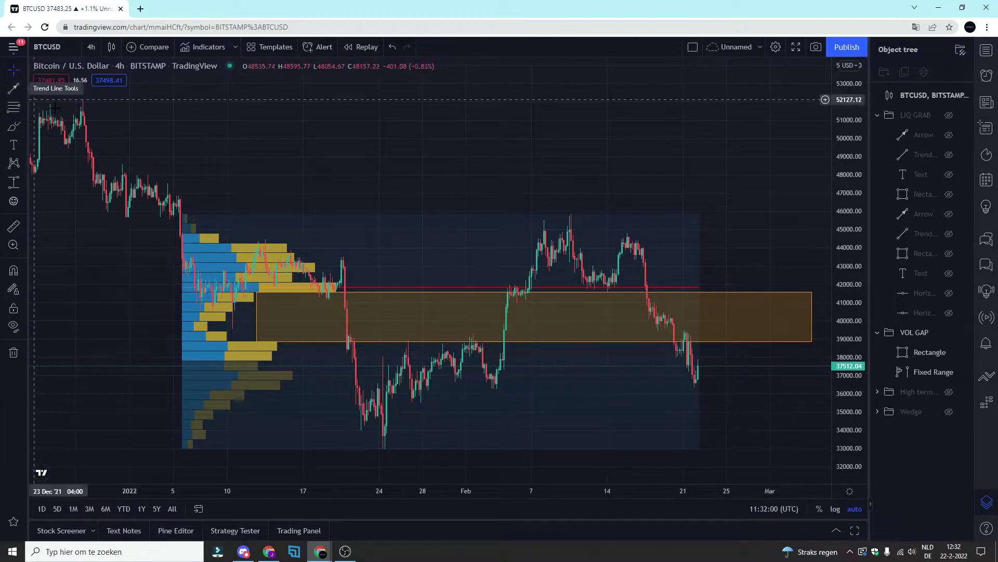
click(702, 398)
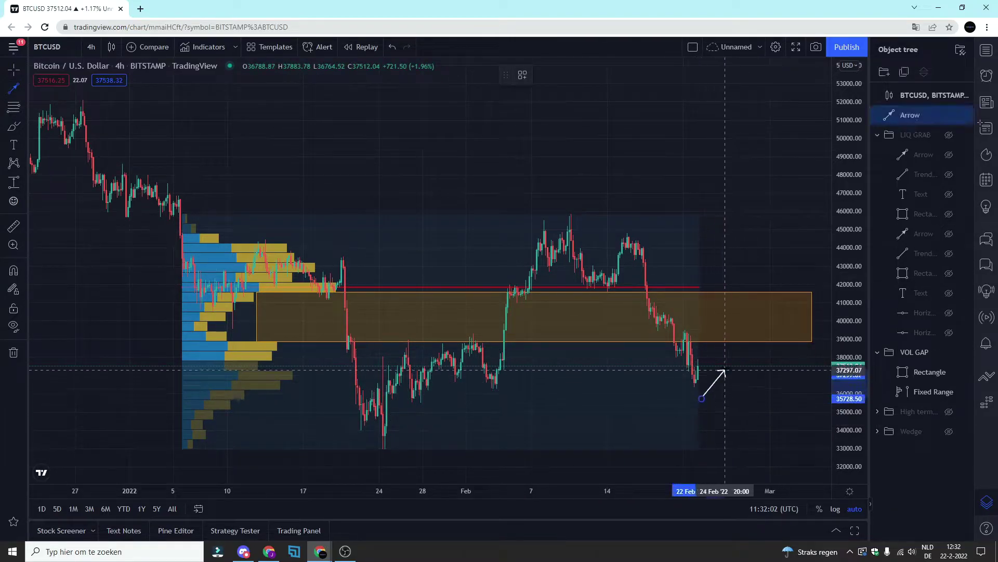
click(758, 335)
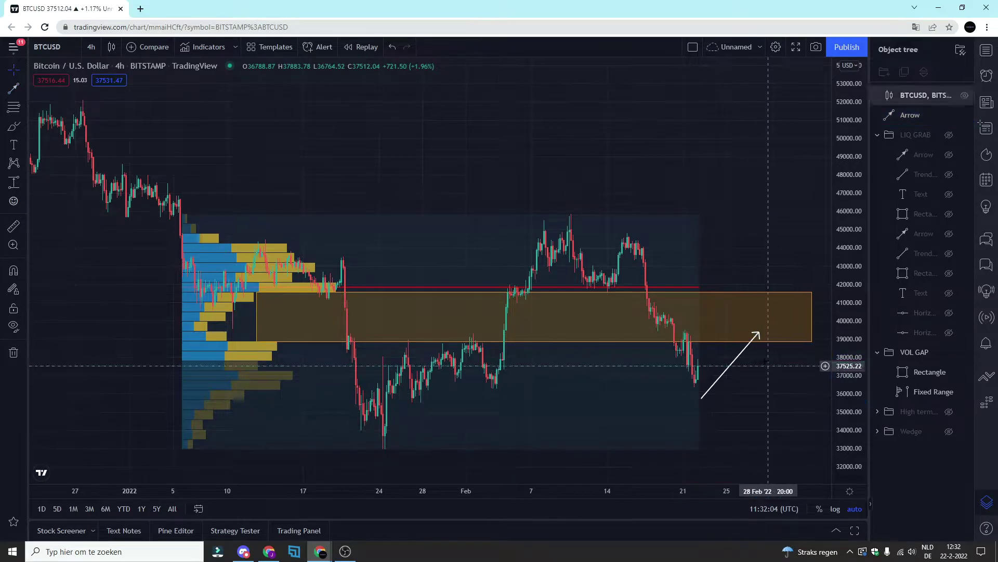
Step: Brush a wavy line through the whole orange gap rectangle and choose the Fixed Range Volume Profile tool
click(14, 127)
mouse_move(264, 306)
mouse_down()
mouse_move(307, 341)
mouse_move(424, 310)
mouse_move(691, 329)
mouse_move(739, 297)
mouse_move(780, 306)
mouse_move(799, 334)
mouse_up()
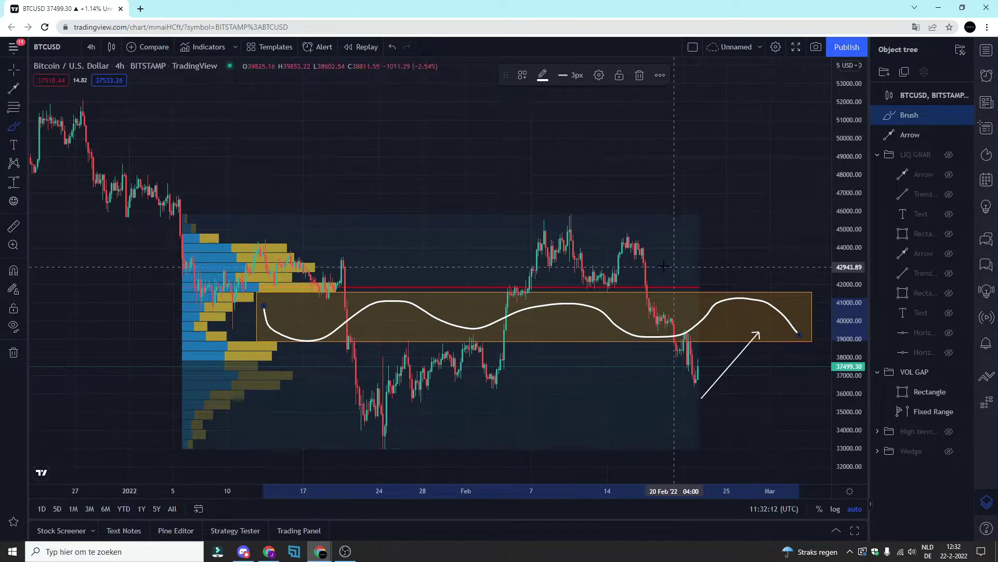
click(23, 182)
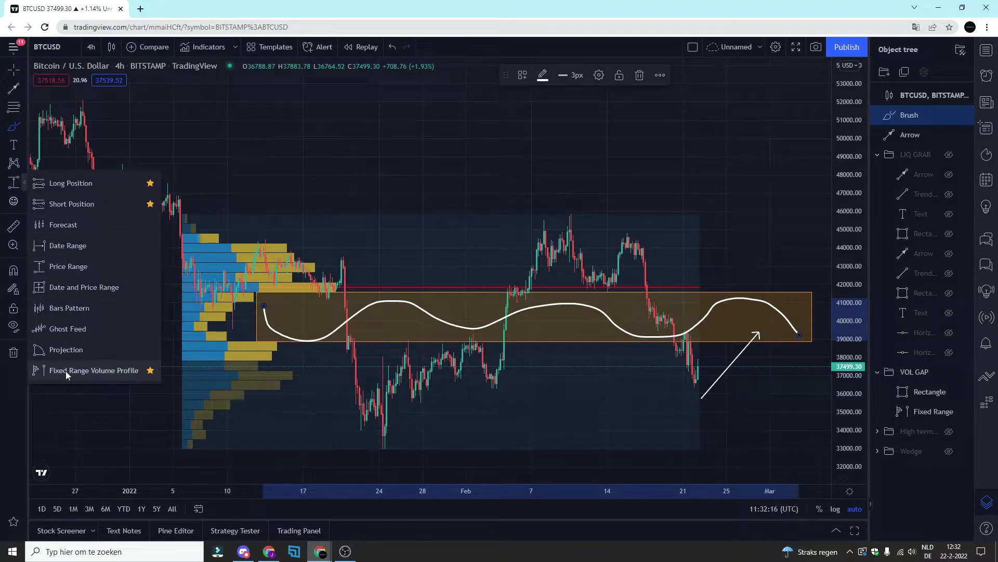
click(101, 375)
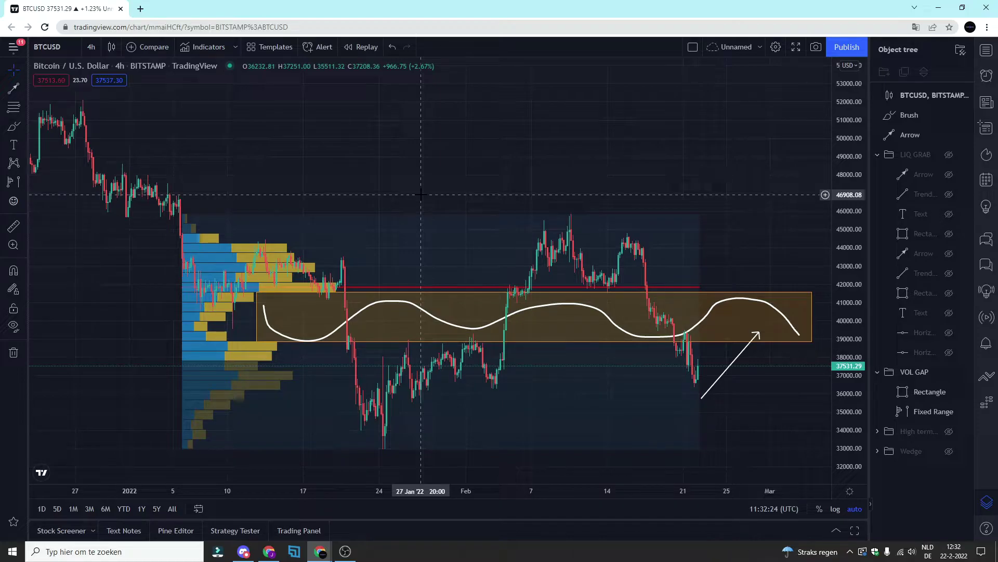
Step: Brush a straight stroke along the longest volume profile row just below 42,000, and delete both brush strokes
click(13, 126)
drag(208, 288, 327, 287)
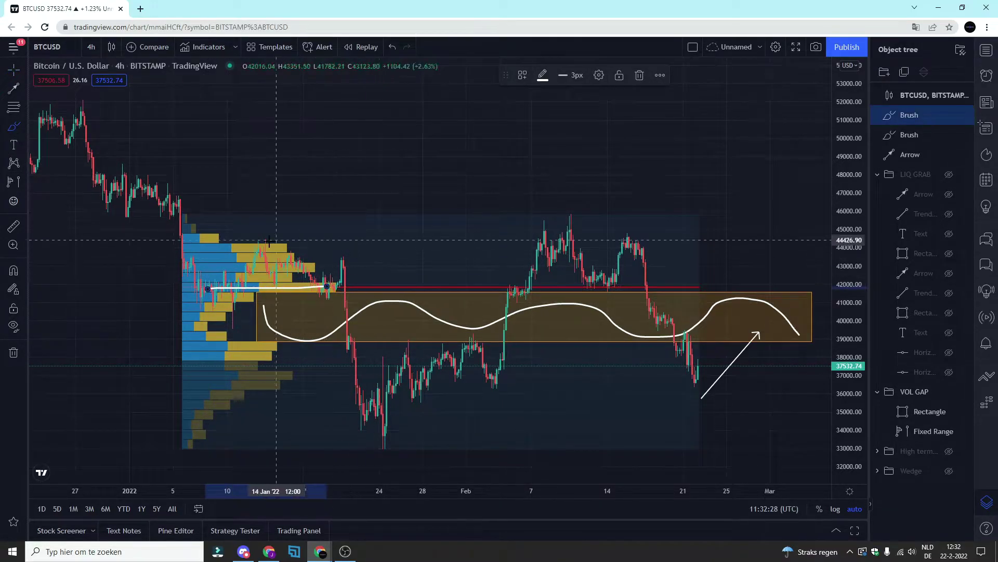
mouse_move(965, 119)
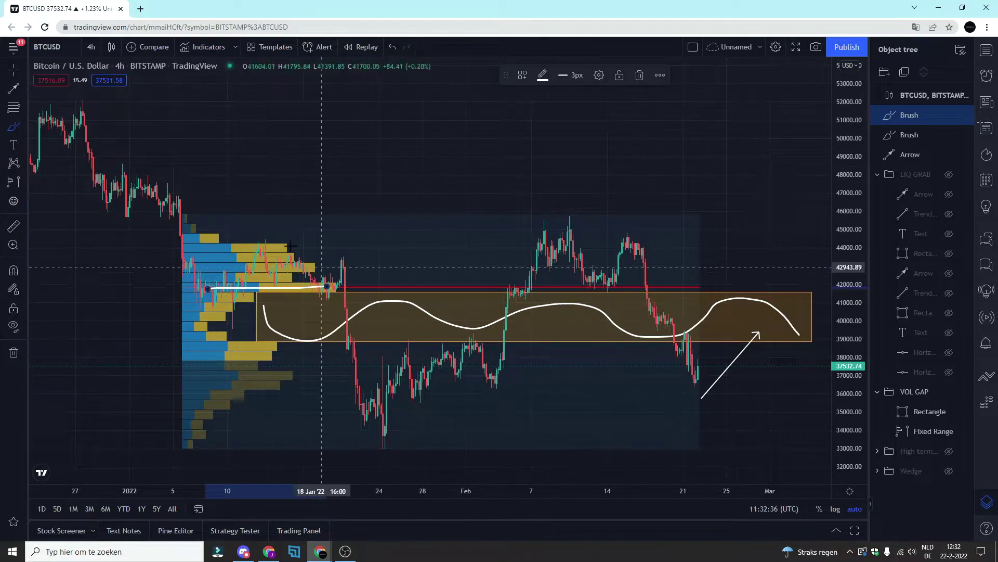
click(964, 115)
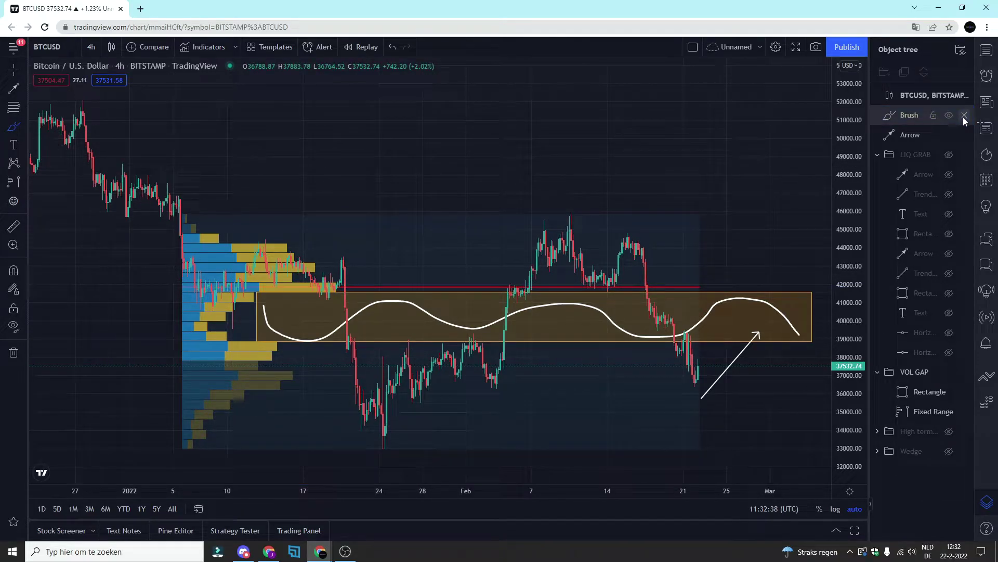
click(964, 115)
Step: Brush a curve around the low-volume rows of the profile and a wave across the gap rectangle, and delete both strokes
mouse_move(280, 297)
mouse_down()
mouse_move(229, 304)
mouse_move(211, 336)
mouse_up()
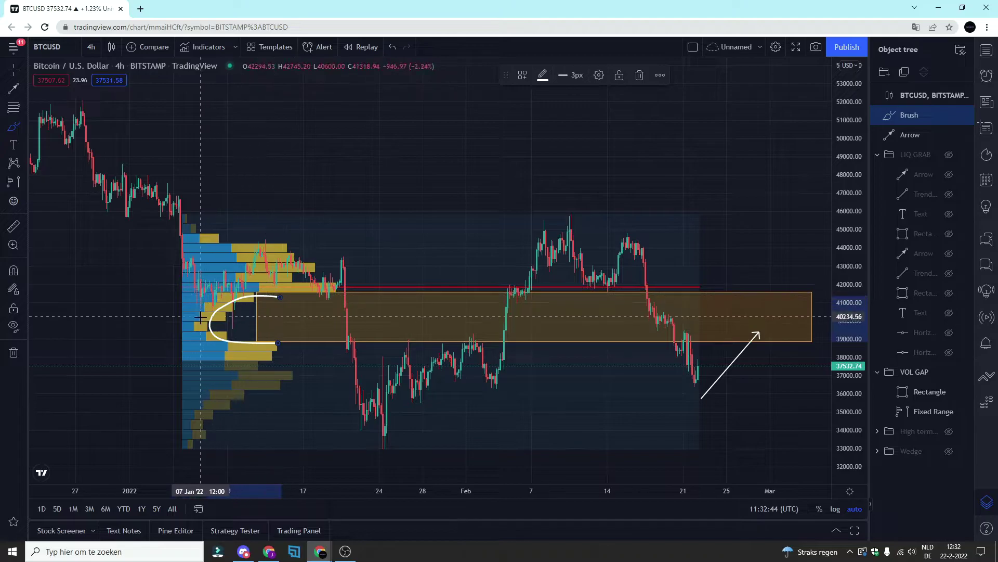
mouse_move(281, 297)
mouse_down()
mouse_move(226, 303)
mouse_move(280, 299)
mouse_move(244, 303)
mouse_move(312, 323)
mouse_move(437, 329)
mouse_move(575, 308)
mouse_move(703, 330)
mouse_move(768, 328)
mouse_up()
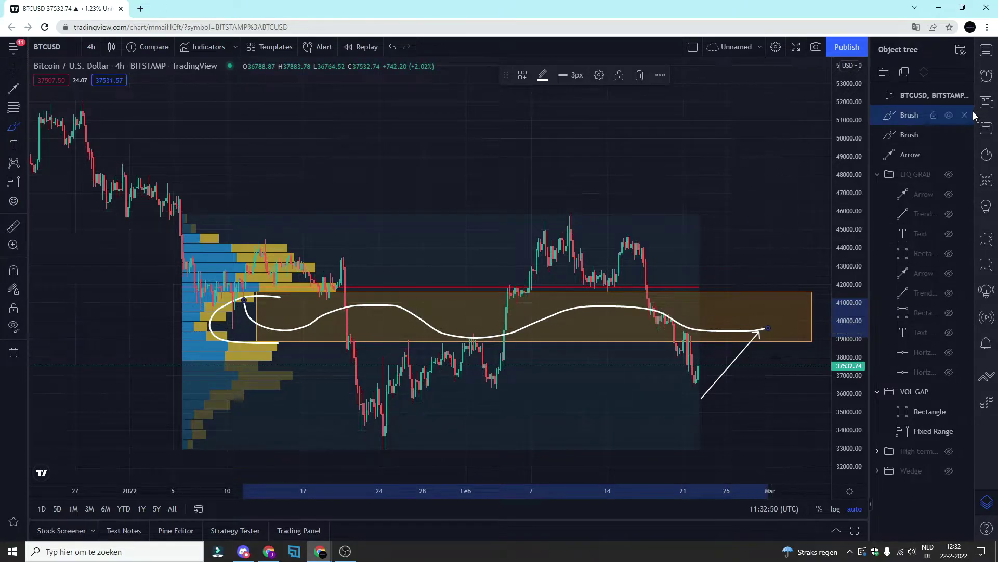
click(965, 115)
click(965, 115)
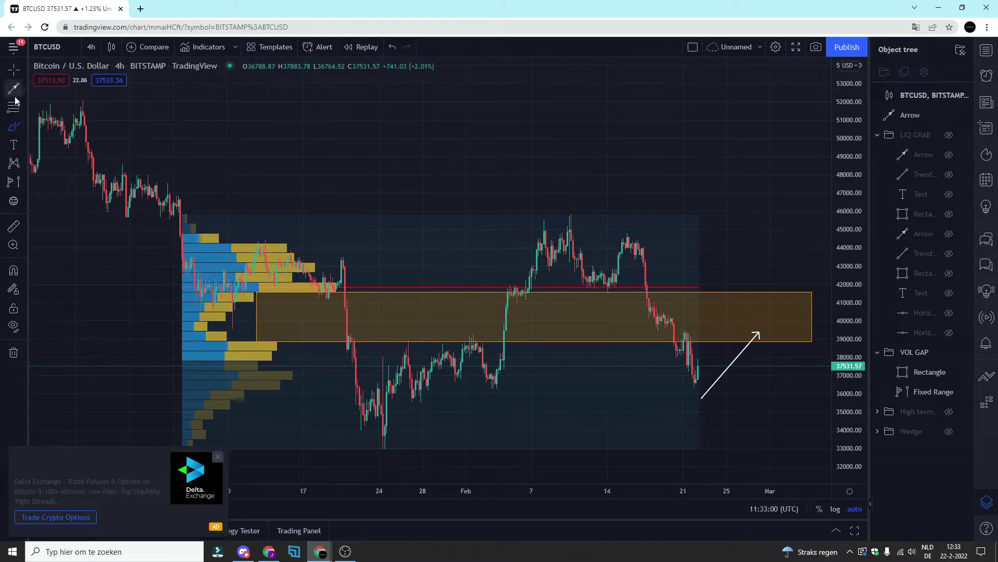
Step: Place a horizontal line along the lower edge of the orange gap rectangle at about 38,923
click(950, 412)
click(950, 412)
click(23, 88)
click(58, 214)
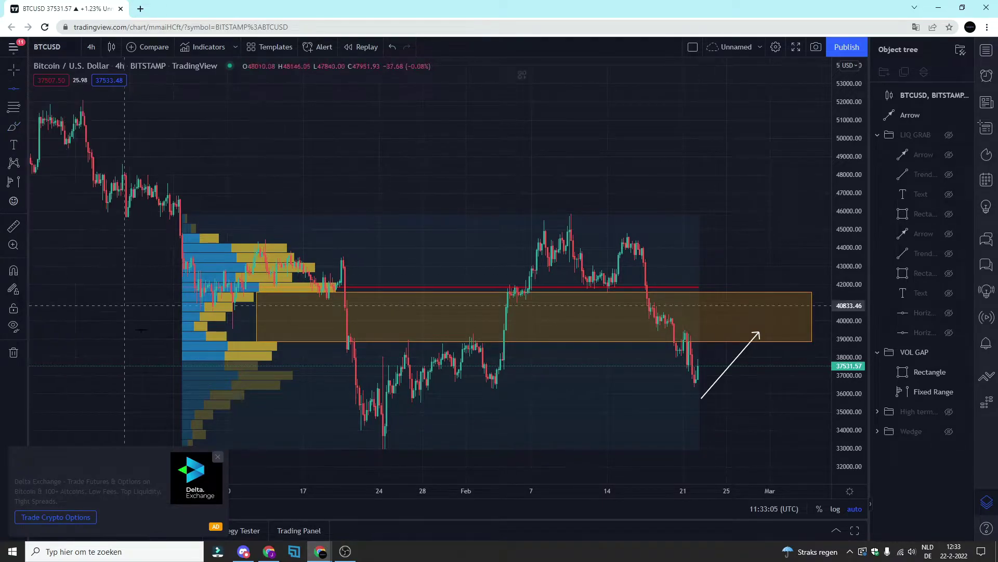
click(165, 340)
drag(762, 198, 703, 195)
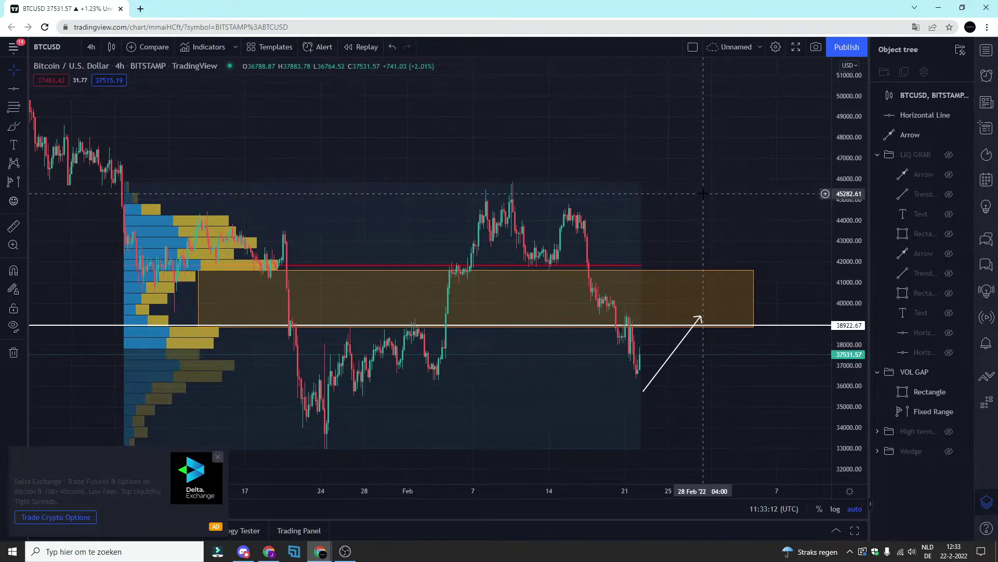
Step: Brush a wave through the orange gap rectangle, measure the rectangle's height with the Price Range tool, and delete both marks
mouse_move(196, 274)
mouse_down()
mouse_move(658, 304)
mouse_move(686, 296)
mouse_up()
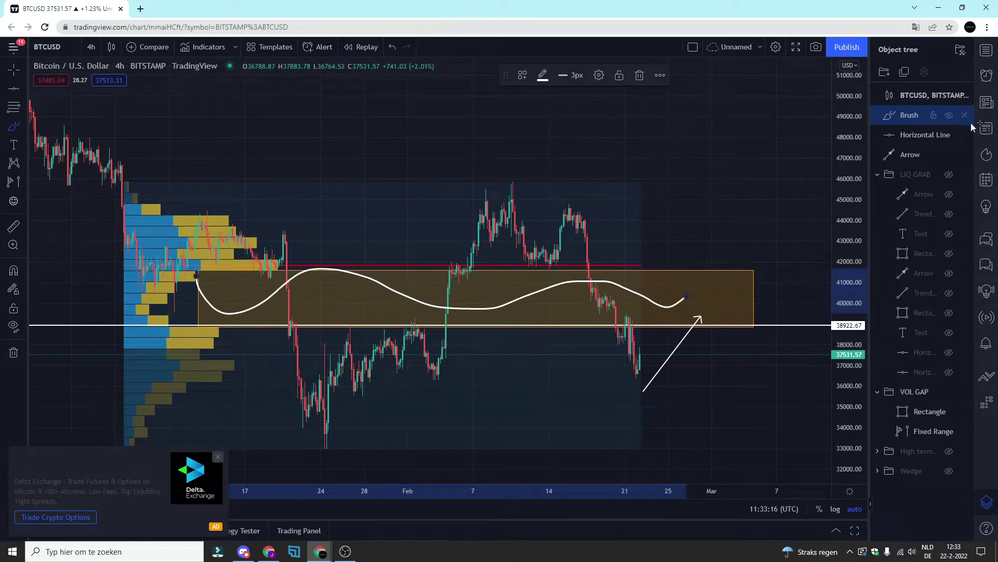
click(965, 114)
click(26, 183)
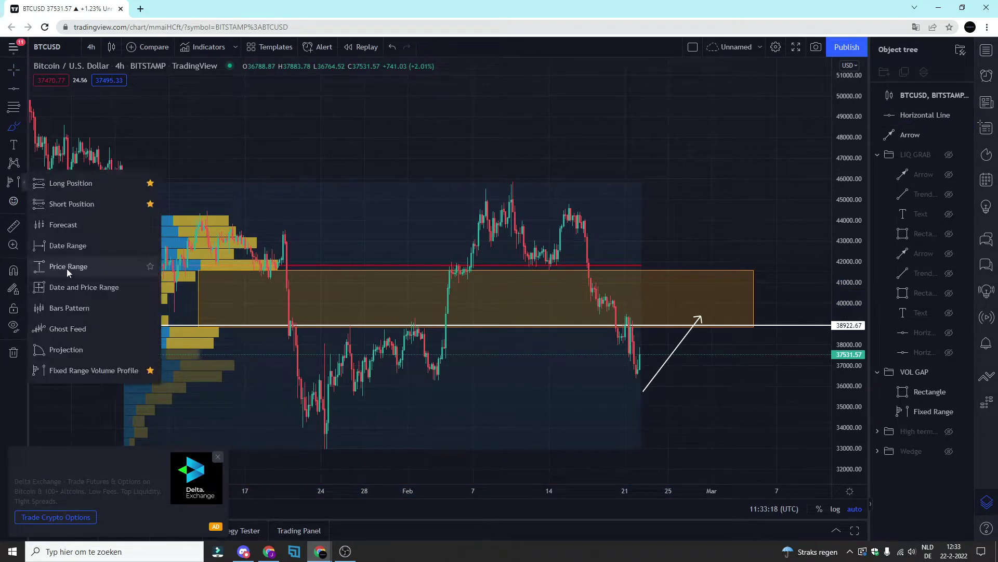
click(67, 263)
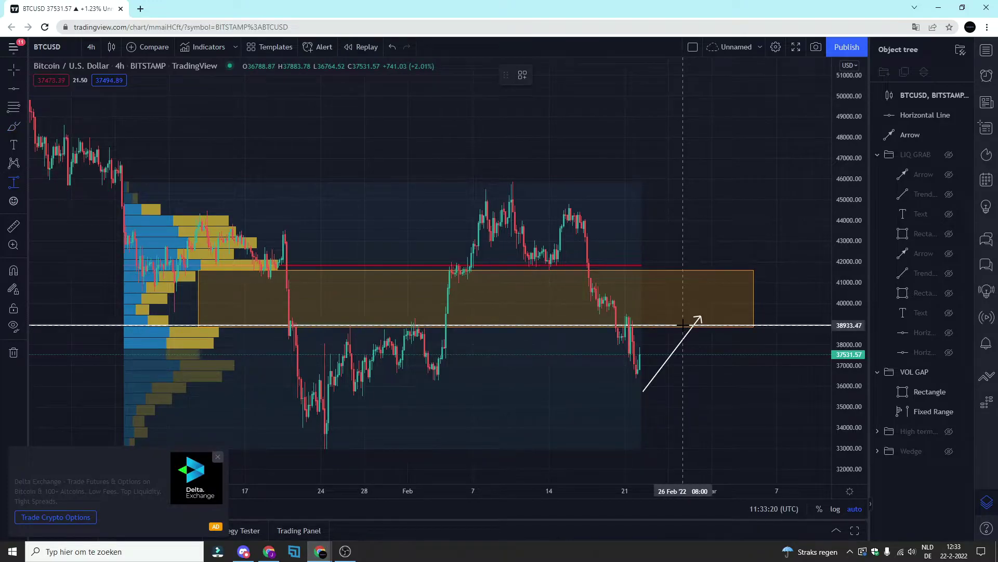
click(682, 325)
click(715, 271)
right_click(716, 272)
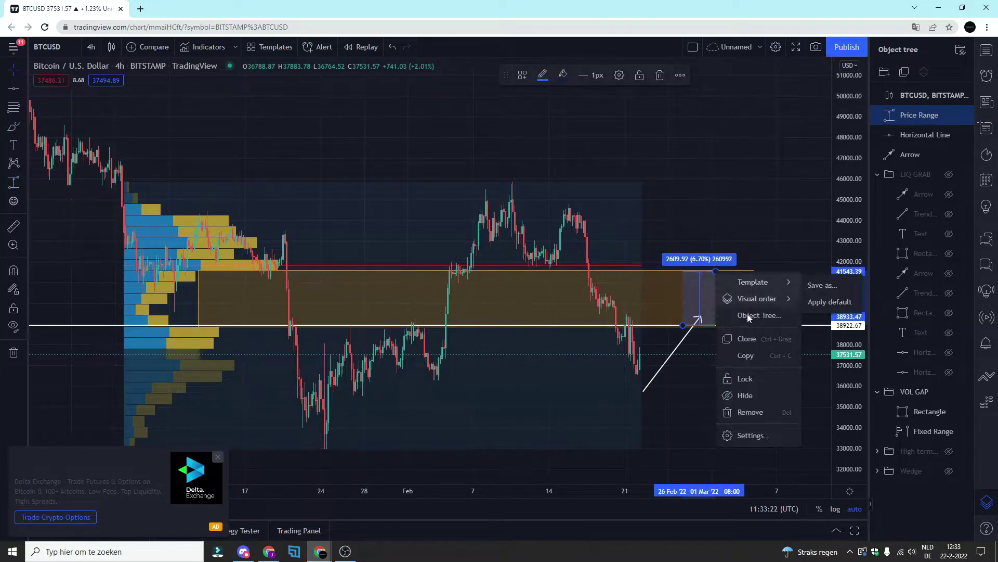
click(764, 411)
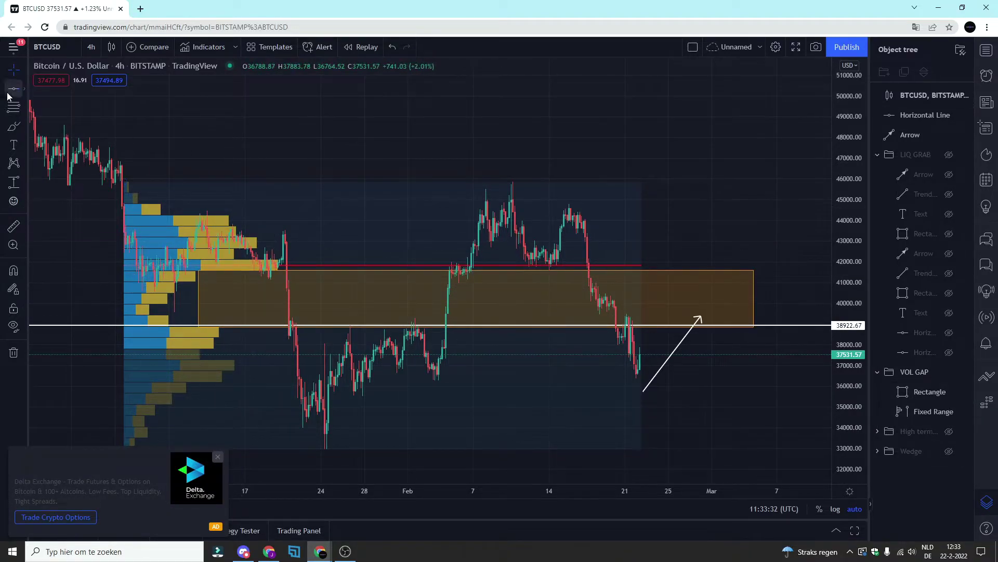
Step: Place a horizontal line along the red volume profile line at about 41,819, and delete both horizontal lines
click(159, 267)
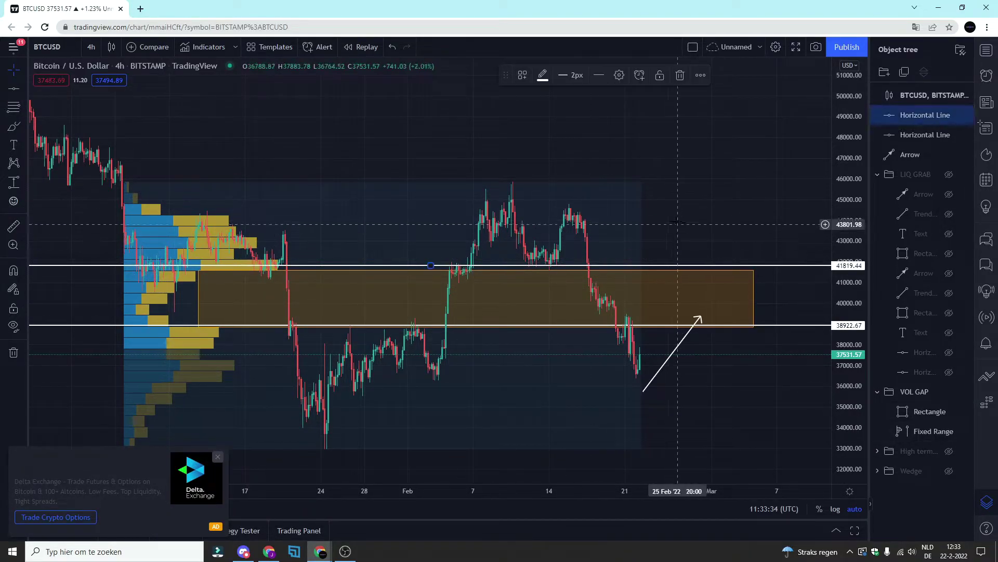
drag(411, 270, 311, 269)
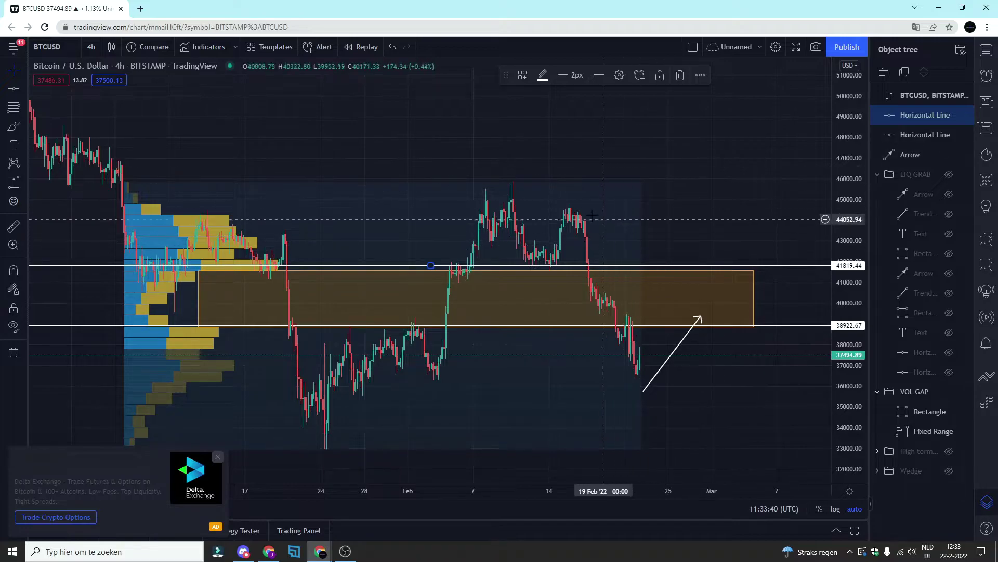
click(967, 115)
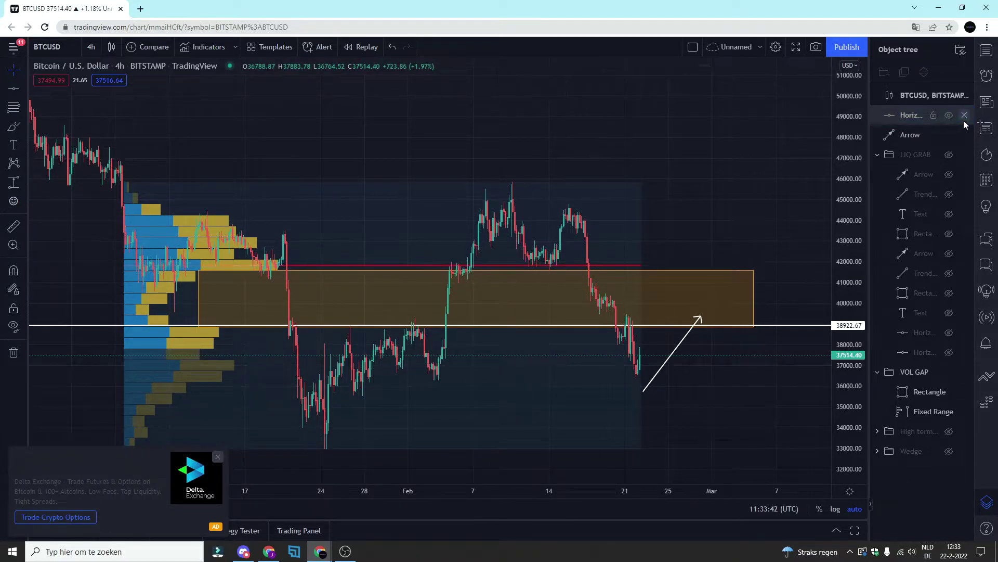
click(966, 115)
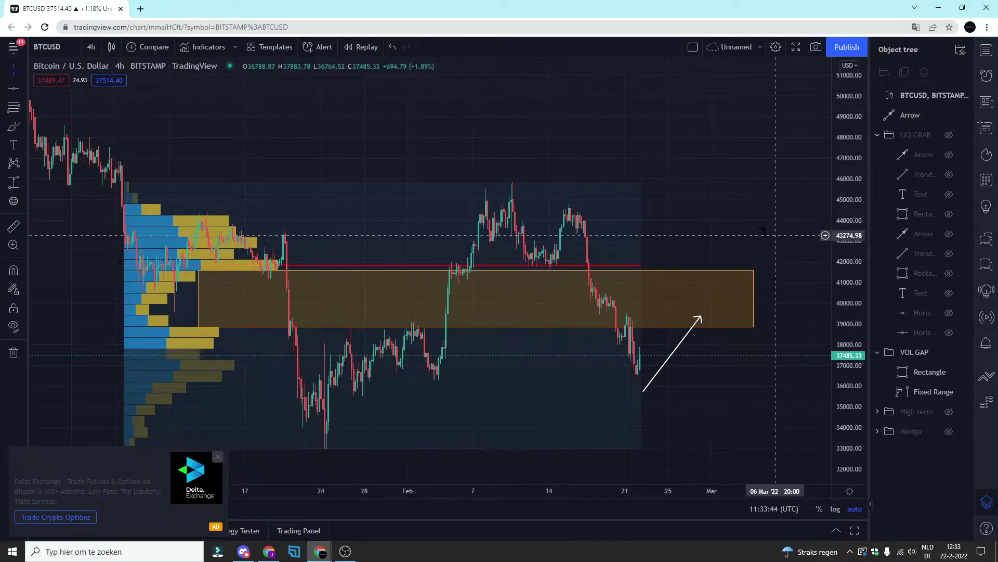
Step: Brush a wave across the gap rectangle and past its right edge, and clear the chart by deleting the stroke and hiding the arrow
click(13, 126)
mouse_move(203, 271)
mouse_down()
mouse_move(208, 312)
mouse_move(320, 272)
mouse_move(431, 327)
mouse_move(564, 282)
mouse_move(671, 325)
mouse_move(751, 275)
mouse_move(802, 324)
mouse_up()
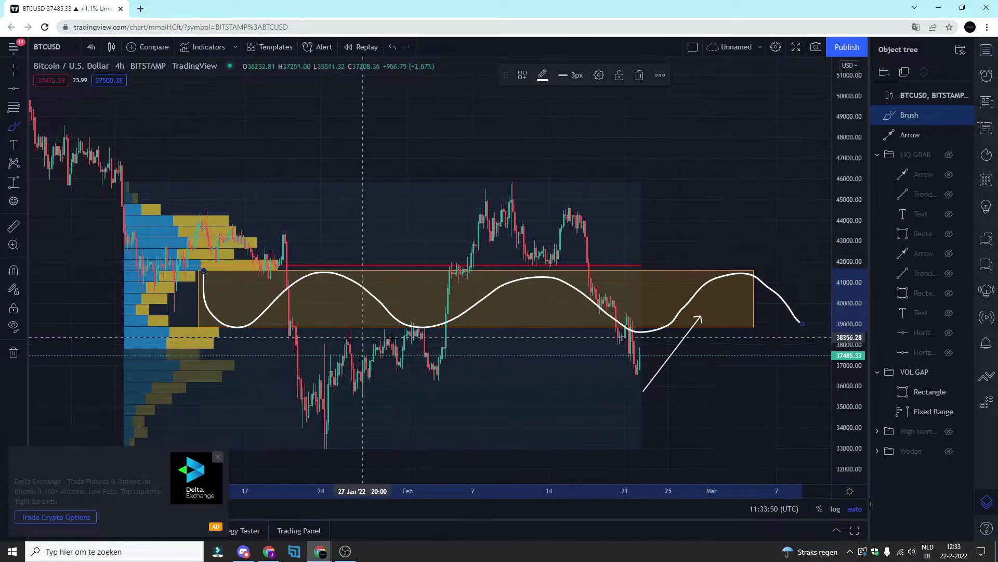
click(965, 116)
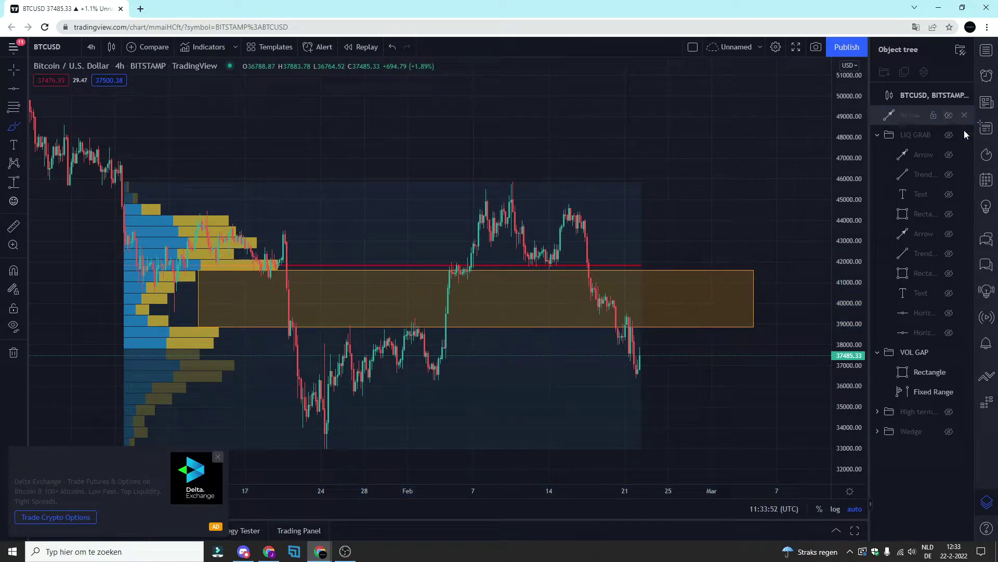
Step: Hide the VOL GAP group and show the High term S/R group across the longer price history
click(949, 353)
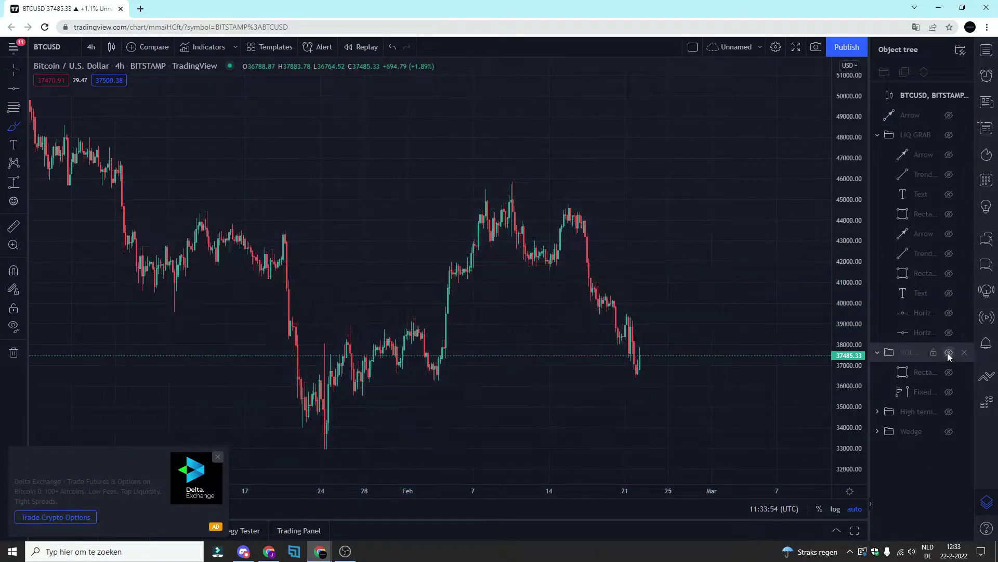
click(947, 412)
scroll(359, 219, down, 3)
scroll(359, 218, down, 5)
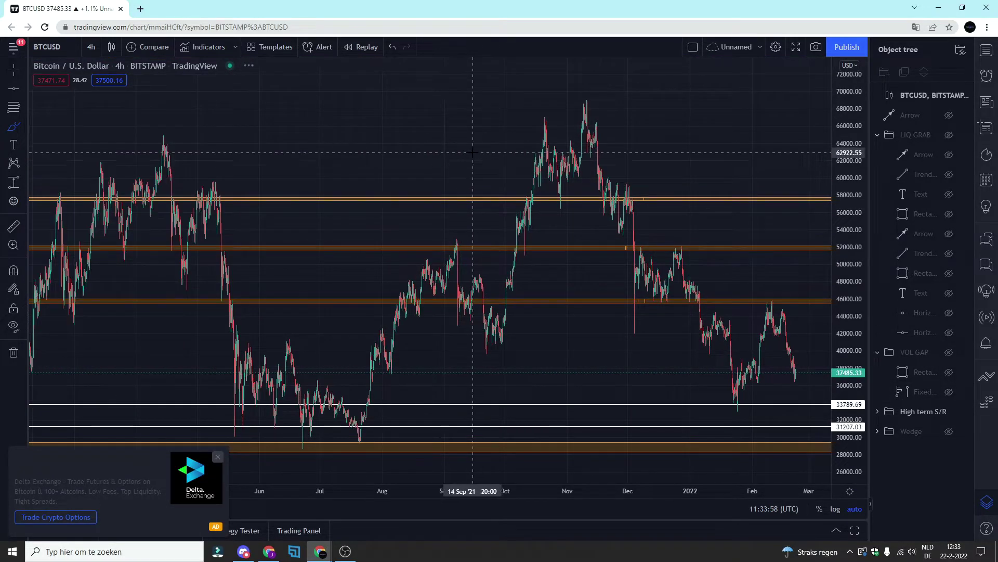
drag(546, 350, 611, 357)
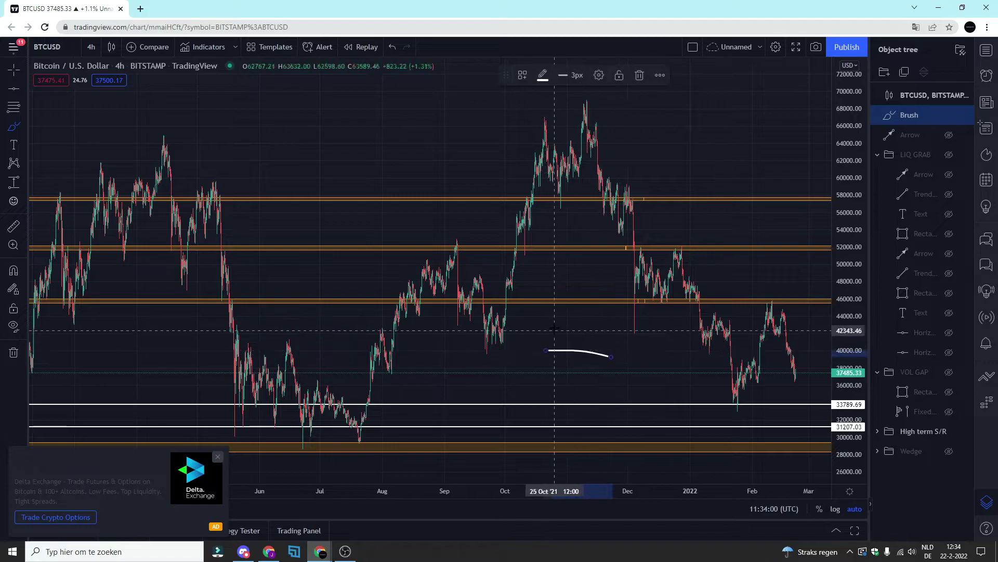
click(964, 116)
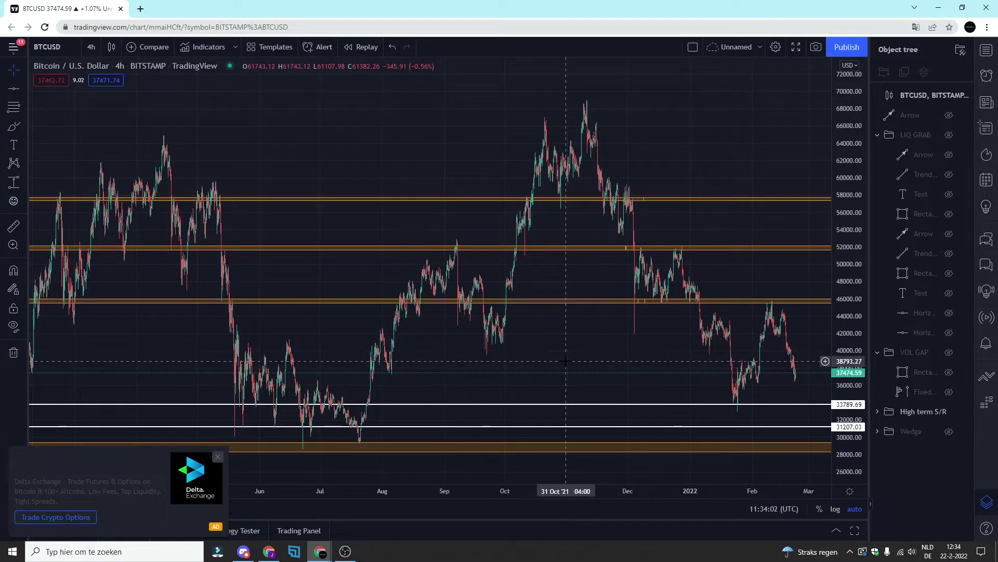
Step: Close the advertisement over the chart and the ad-free trial offer
drag(563, 361, 530, 359)
click(216, 458)
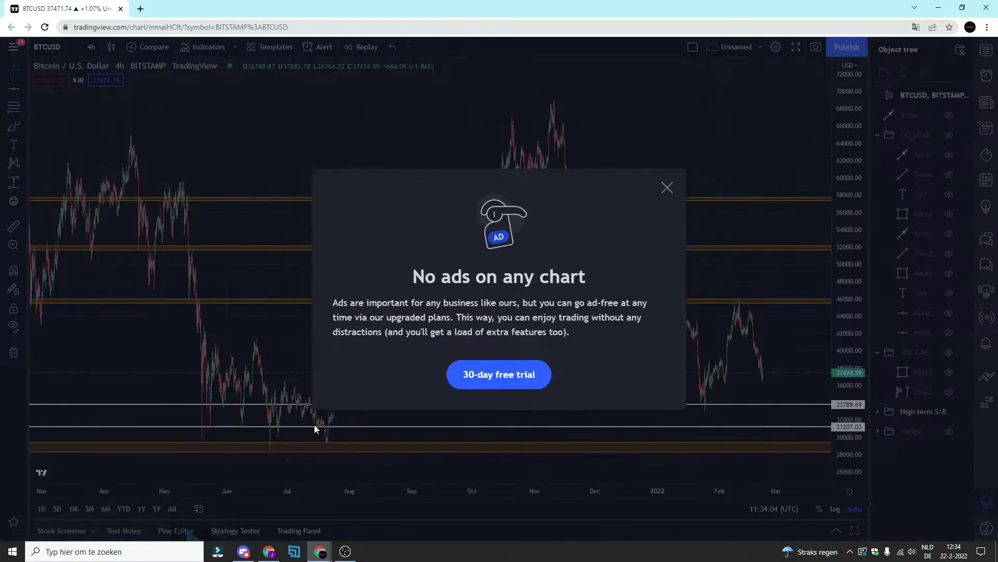
click(668, 188)
drag(583, 339, 562, 356)
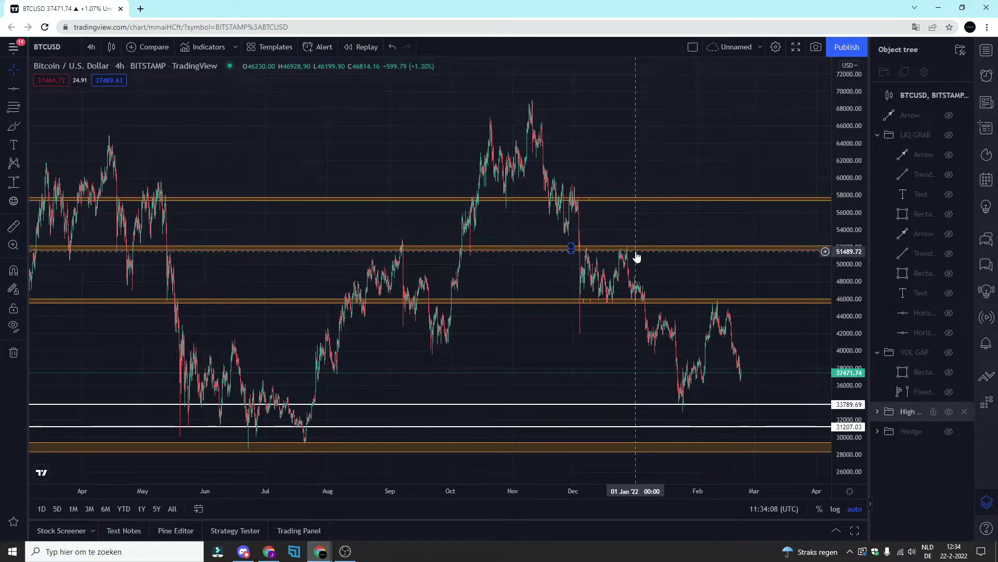
Step: Brush a line along the zone just below 46,000 and short arcs at the December, January and February price touches
scroll(636, 257, up, 5)
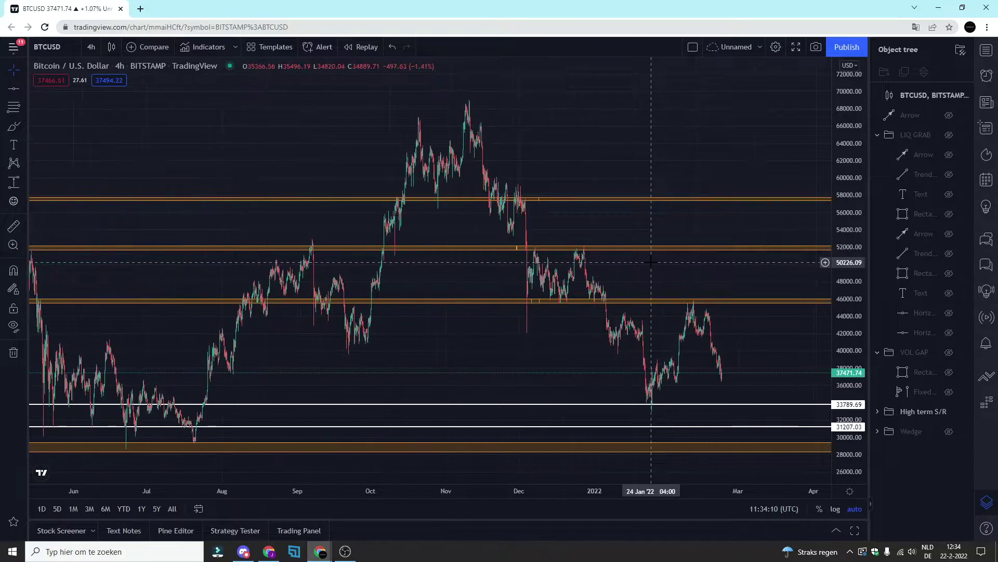
scroll(650, 268, up, 3)
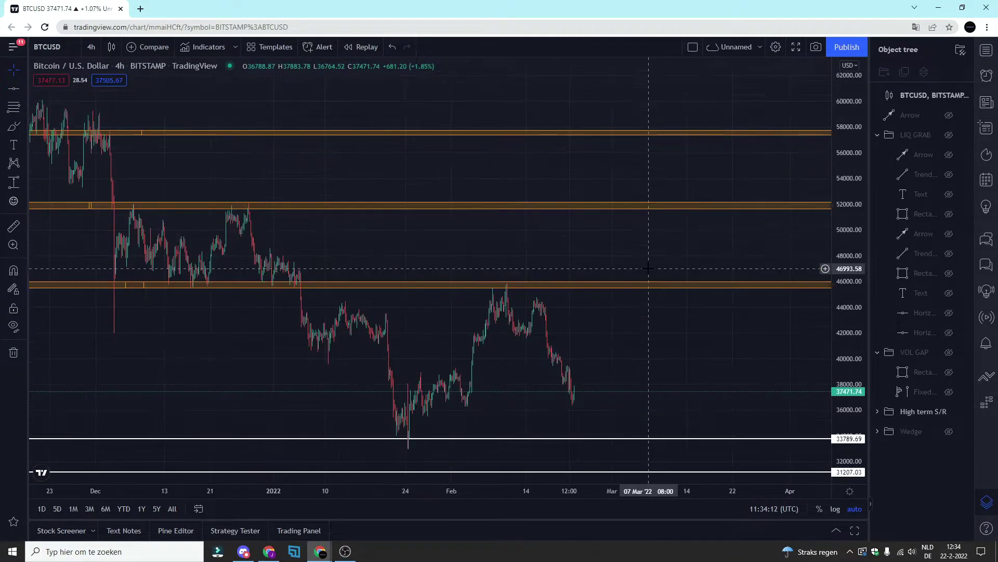
scroll(649, 269, up, 1)
click(13, 127)
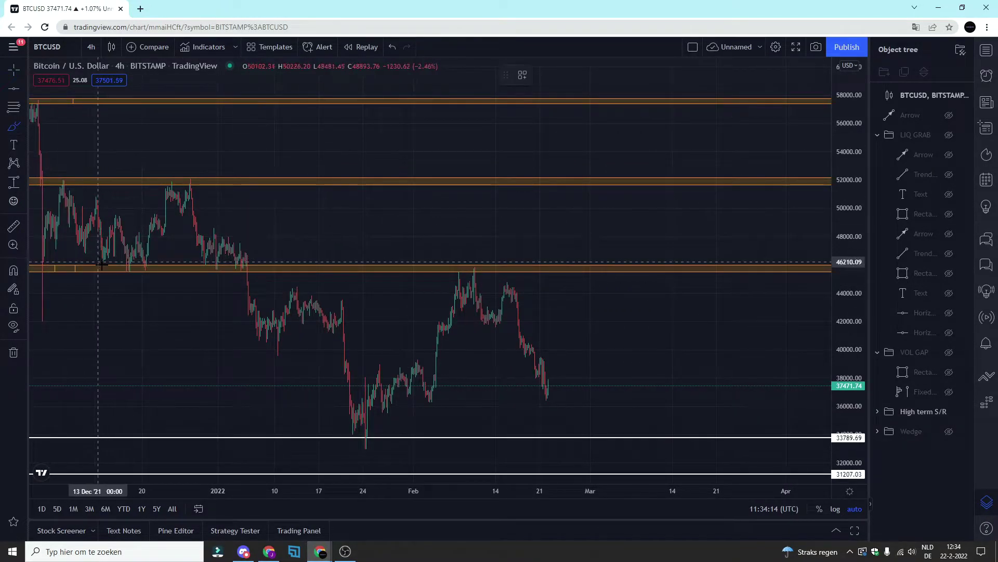
drag(340, 268, 576, 267)
scroll(576, 267, down, 2)
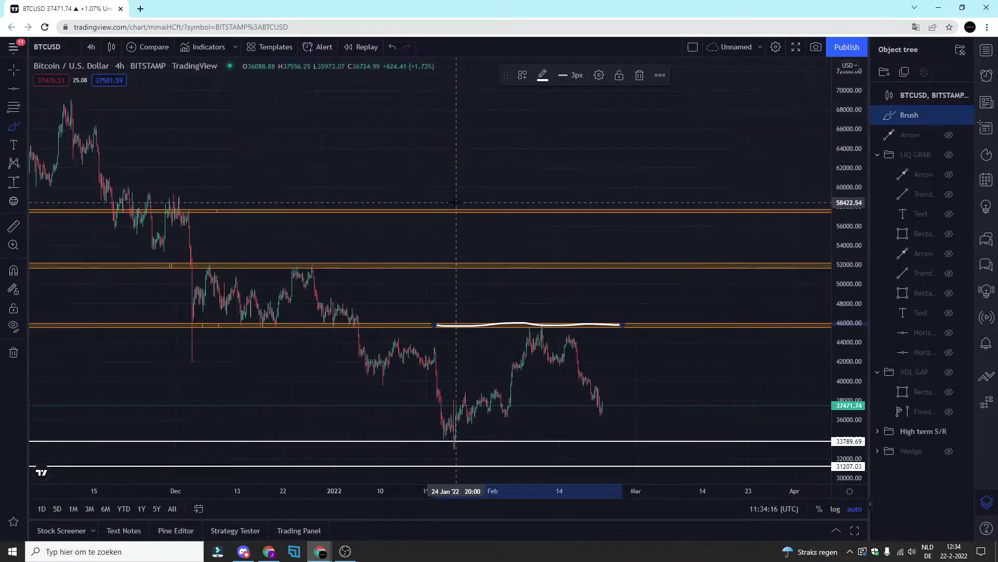
drag(229, 324, 338, 326)
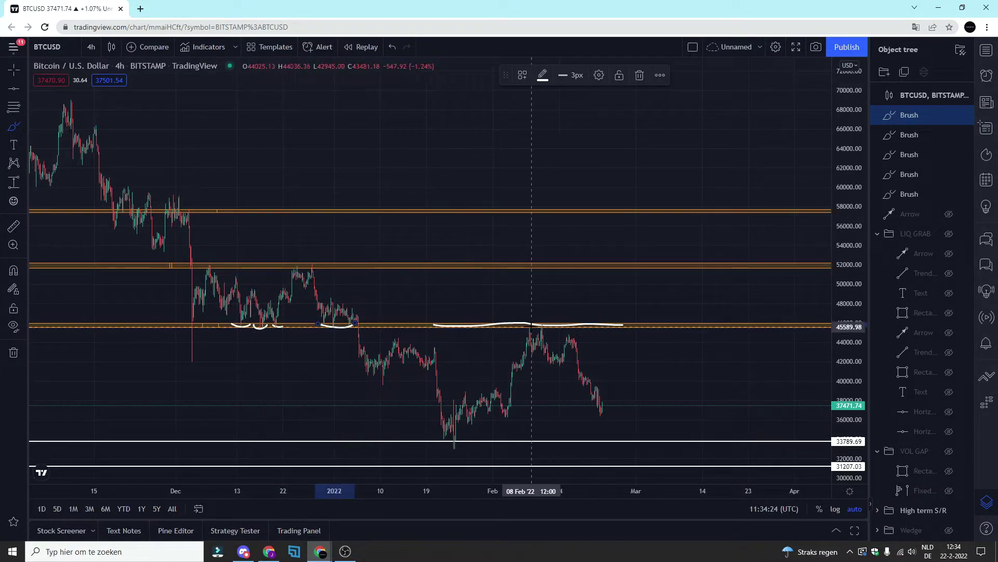
drag(524, 325, 532, 321)
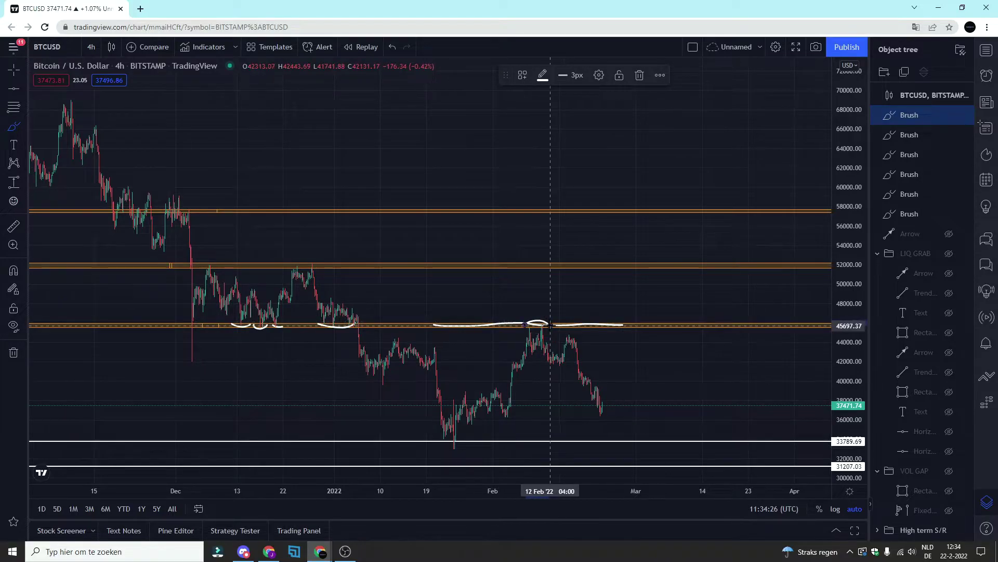
Step: Delete all six brush strokes along the zone just below 46,000
click(964, 115)
click(965, 114)
click(964, 115)
click(964, 115)
click(965, 115)
click(965, 115)
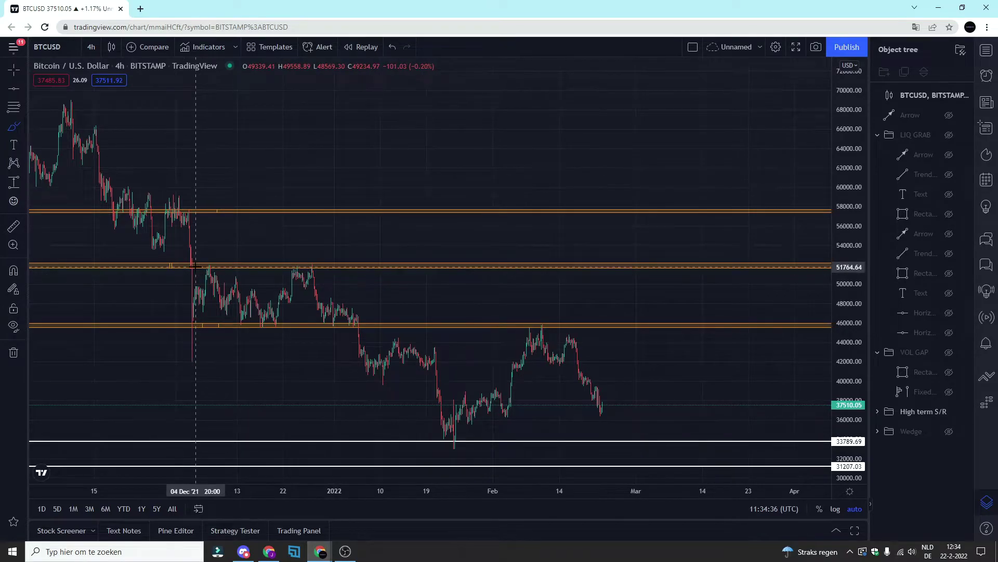
Step: Brush arcs over the three December peaks touching the zone near 52,000, and delete the strokes
drag(195, 267, 210, 262)
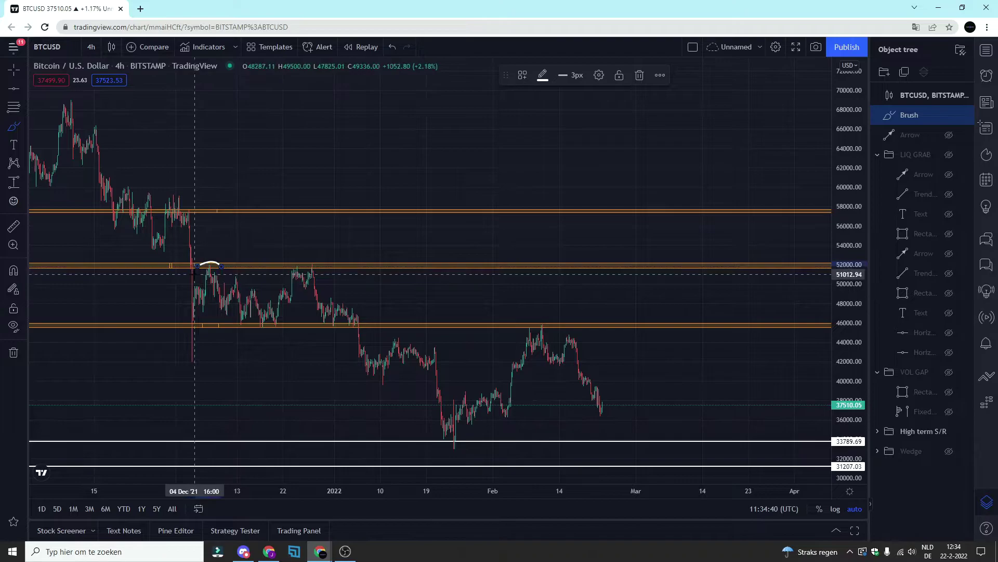
drag(282, 268, 308, 265)
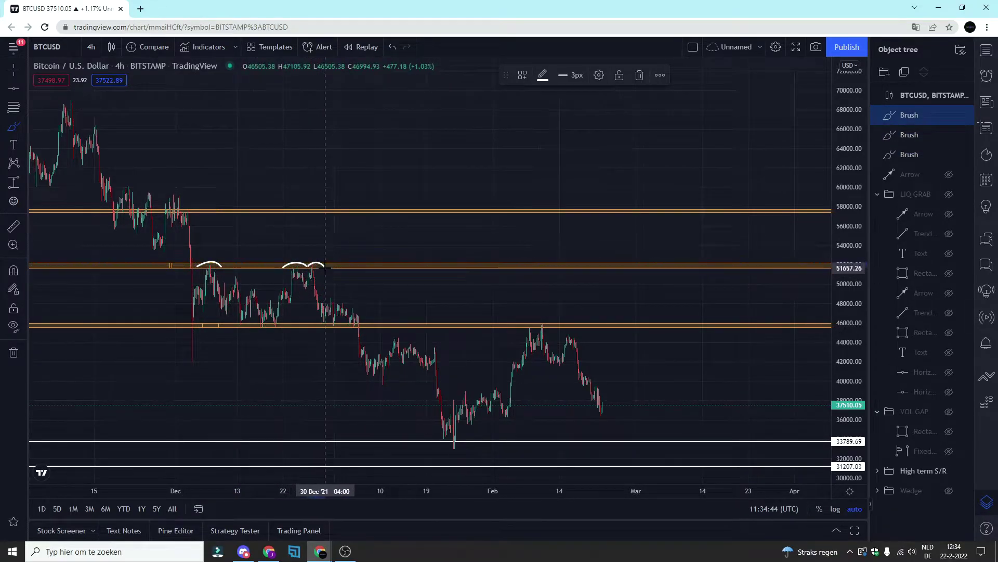
click(965, 135)
click(965, 115)
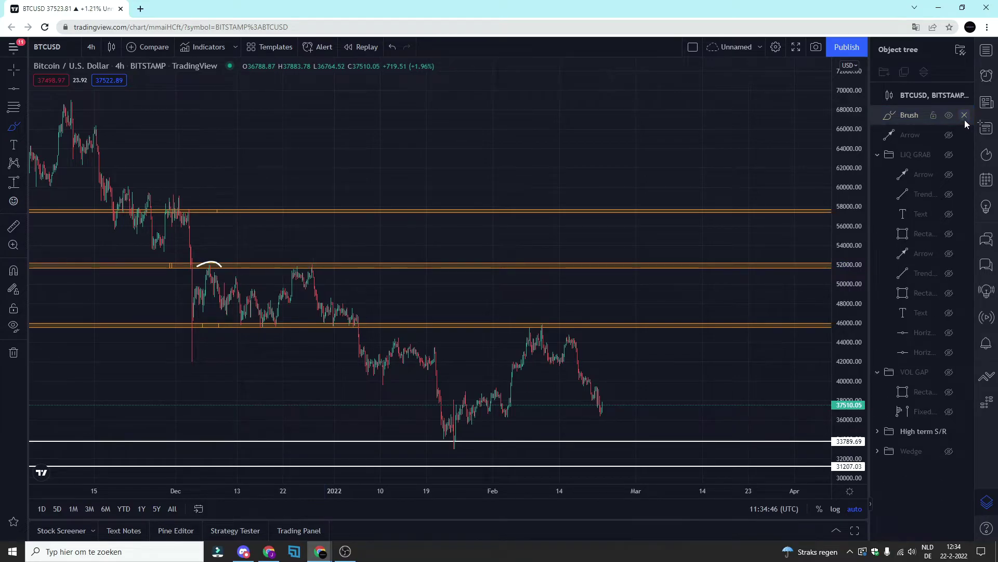
click(965, 115)
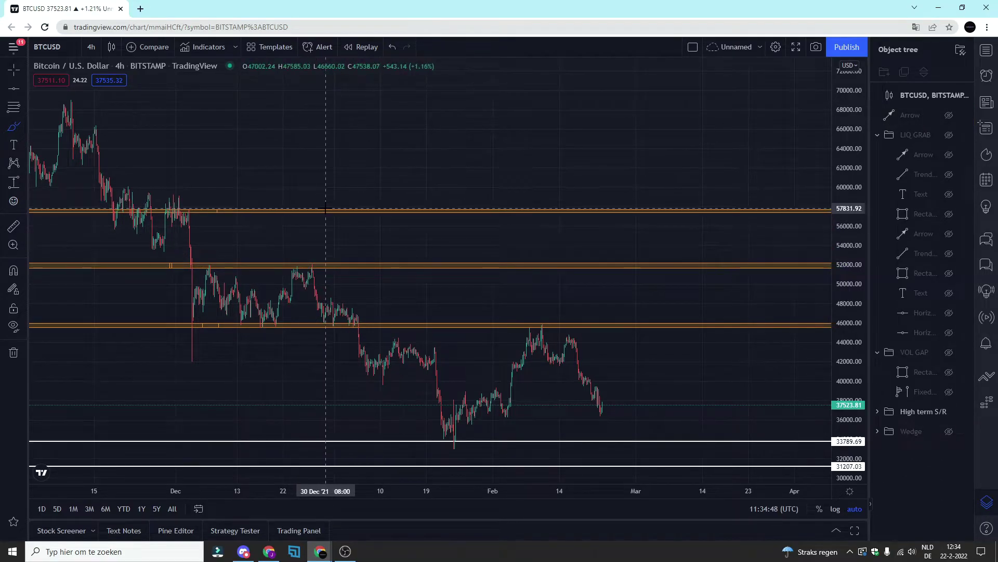
Step: Brush a short arc over the early December peak at the zone just below 58,000, before the sharp drop
drag(240, 230, 676, 230)
scroll(676, 229, up, 4)
drag(345, 245, 568, 247)
scroll(606, 249, up, 1)
click(13, 127)
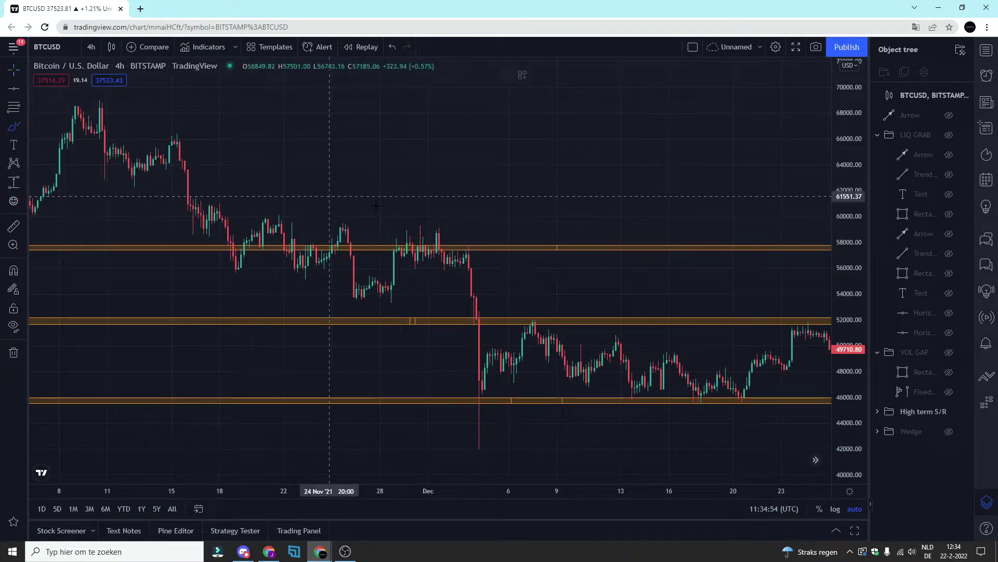
drag(458, 246, 460, 245)
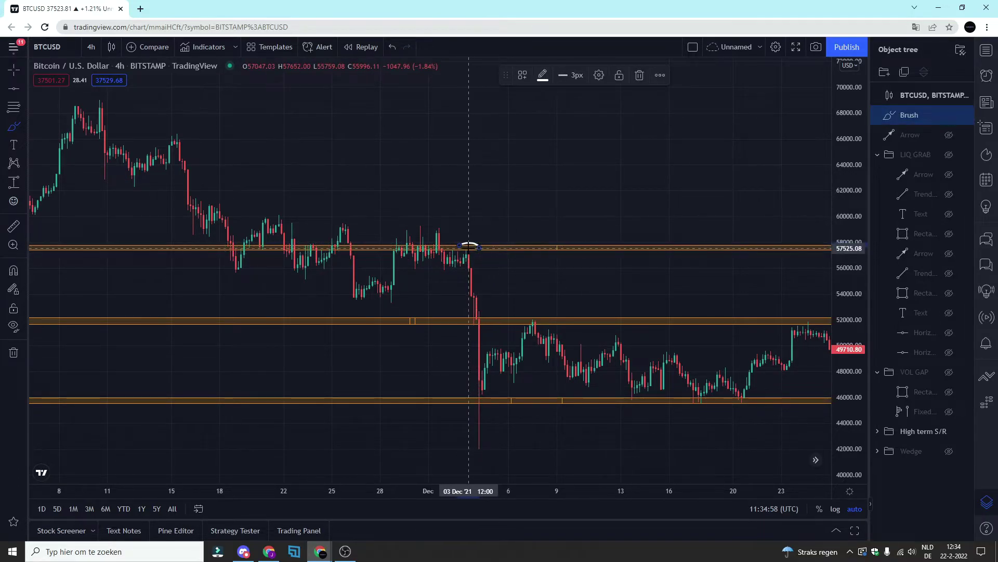
Step: Measure the early December drop from the upper zone to the wick low with a price range, and delete the measurement and brush arc
click(13, 182)
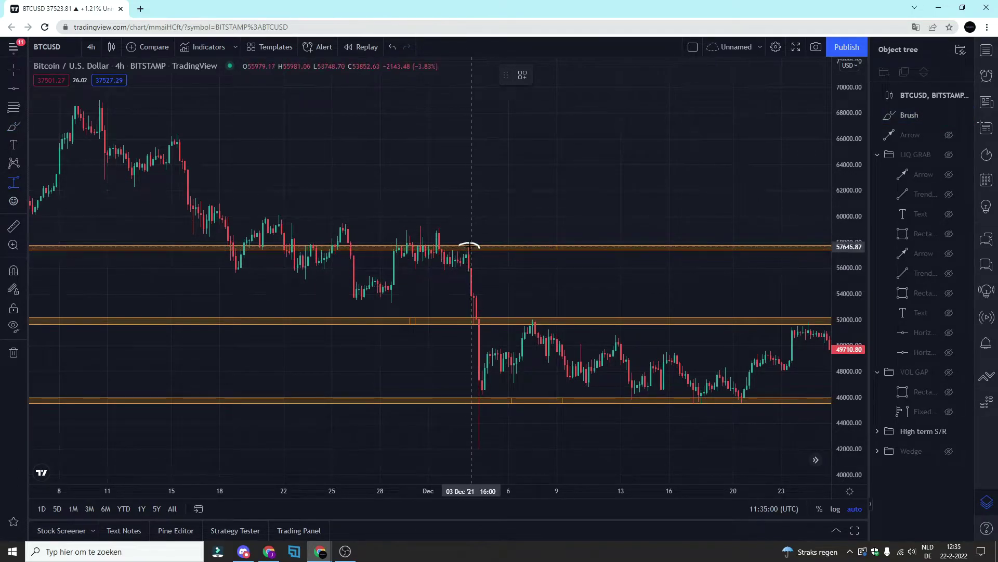
click(471, 246)
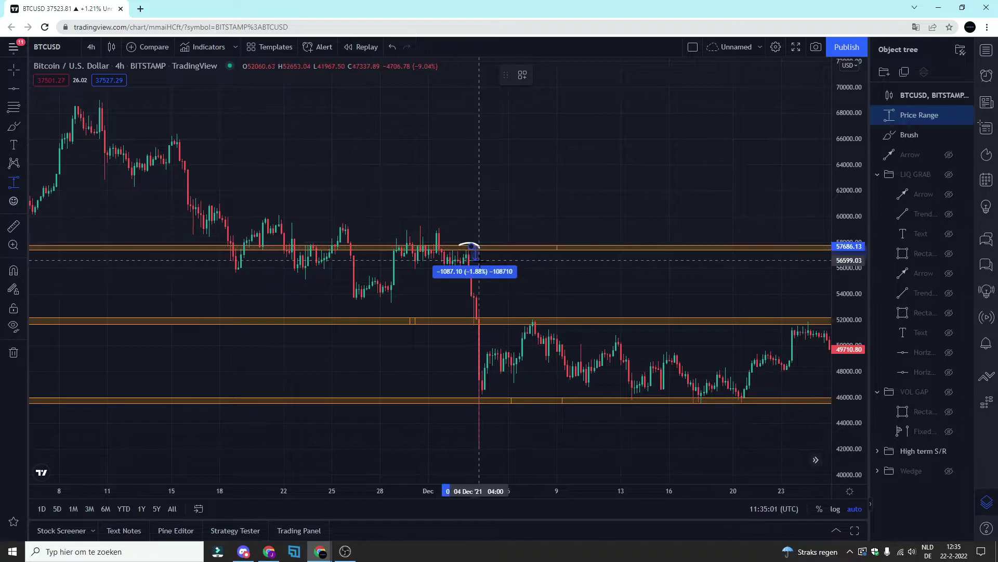
click(525, 448)
right_click(526, 449)
click(572, 508)
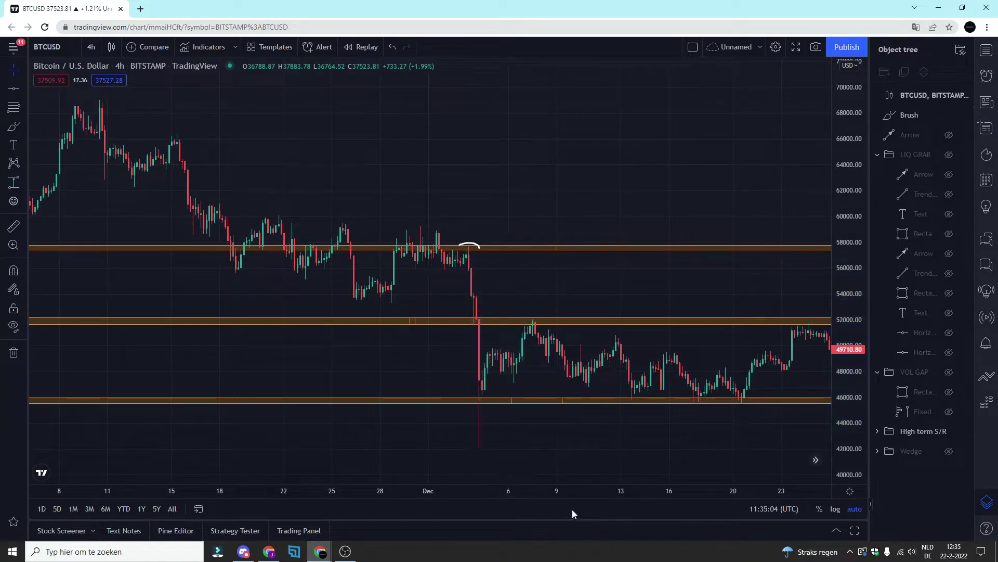
click(963, 117)
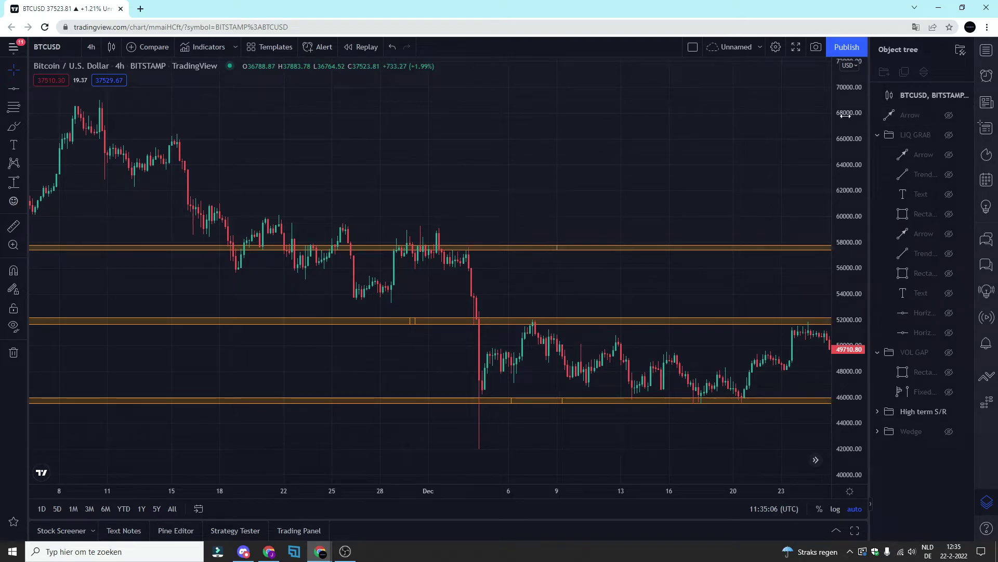
scroll(631, 178, right, 5)
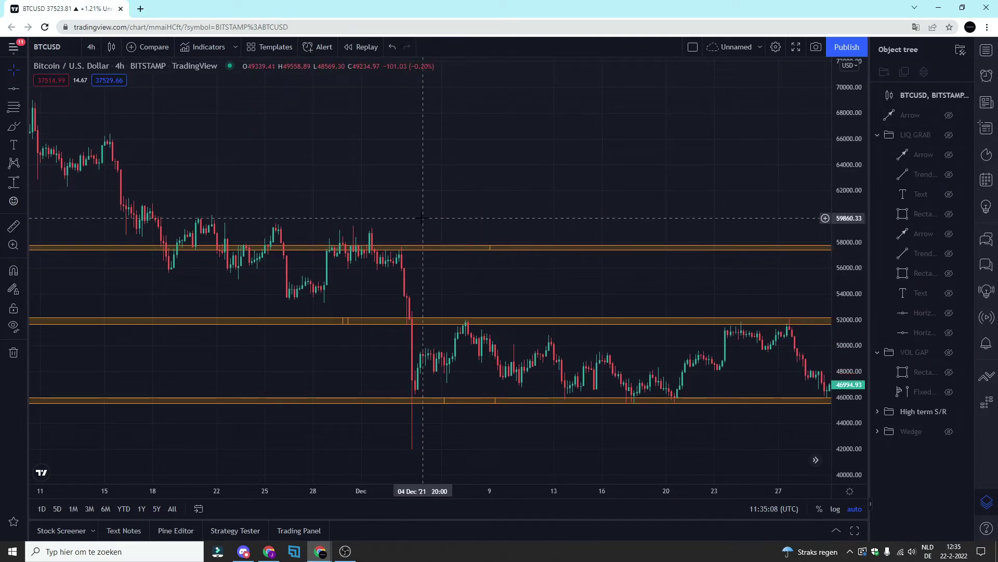
Step: Draw a fixed range volume profile spanning from 5 January 2021 to 22 February 2022
scroll(421, 218, down, 2)
scroll(671, 185, down, 1)
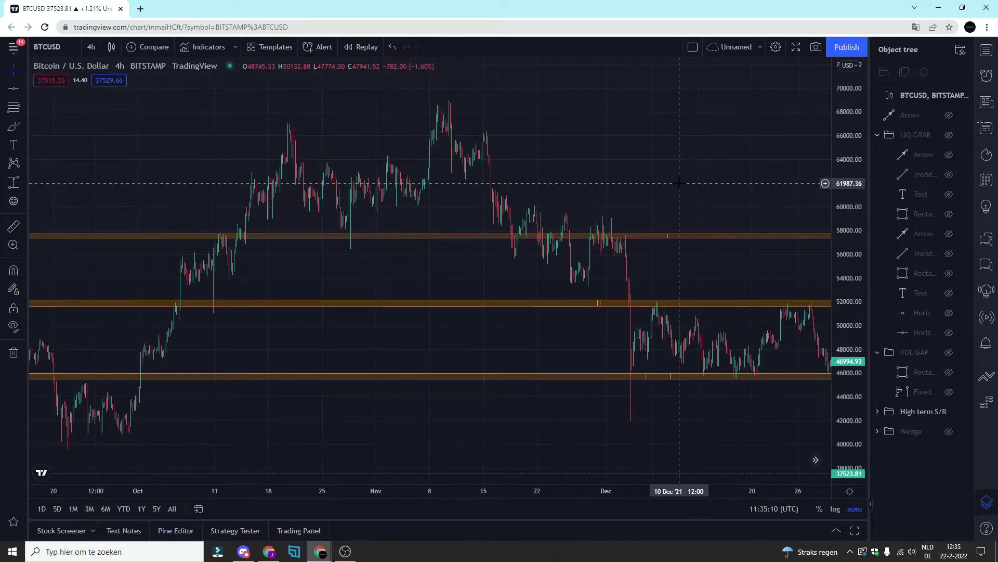
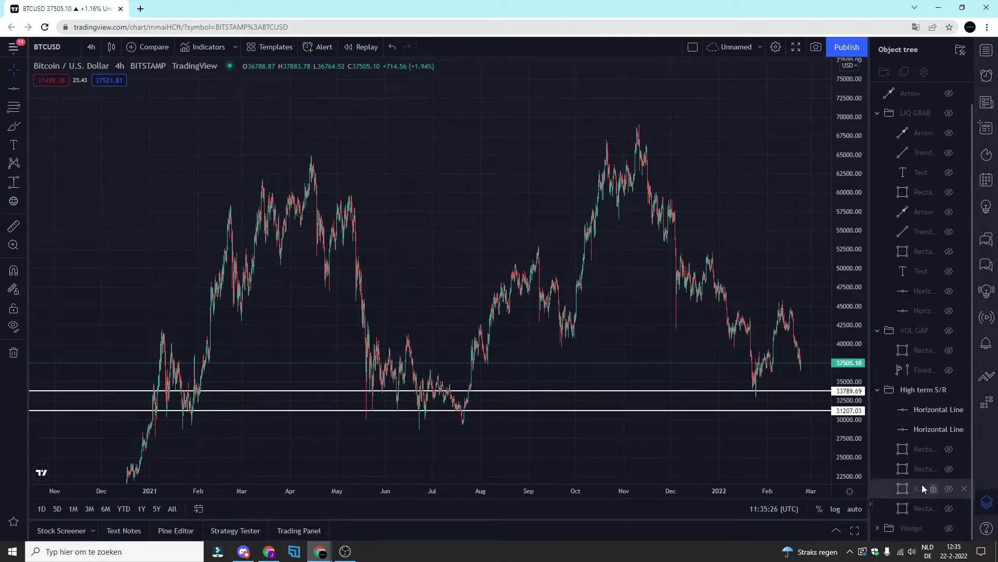
click(18, 190)
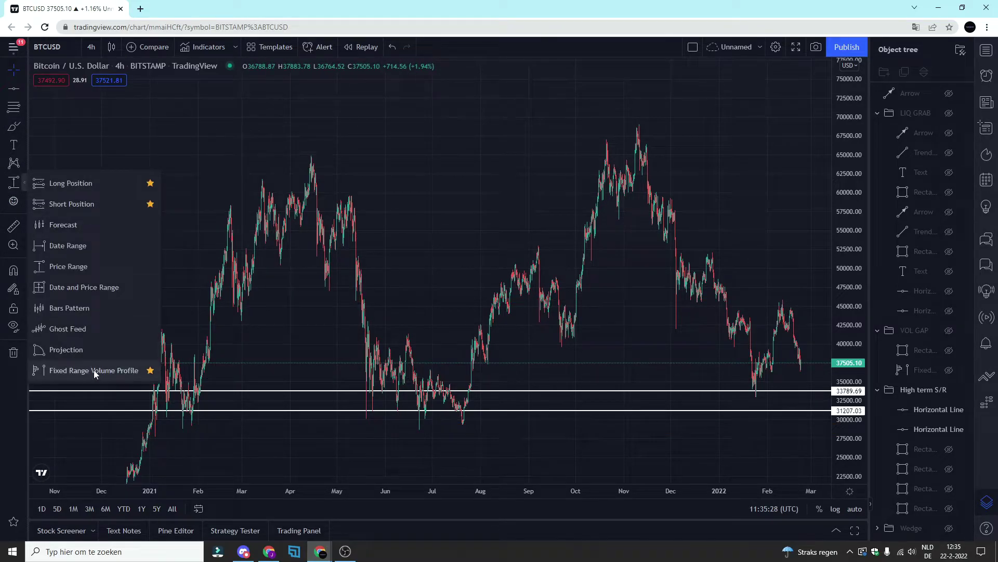
click(99, 375)
click(155, 390)
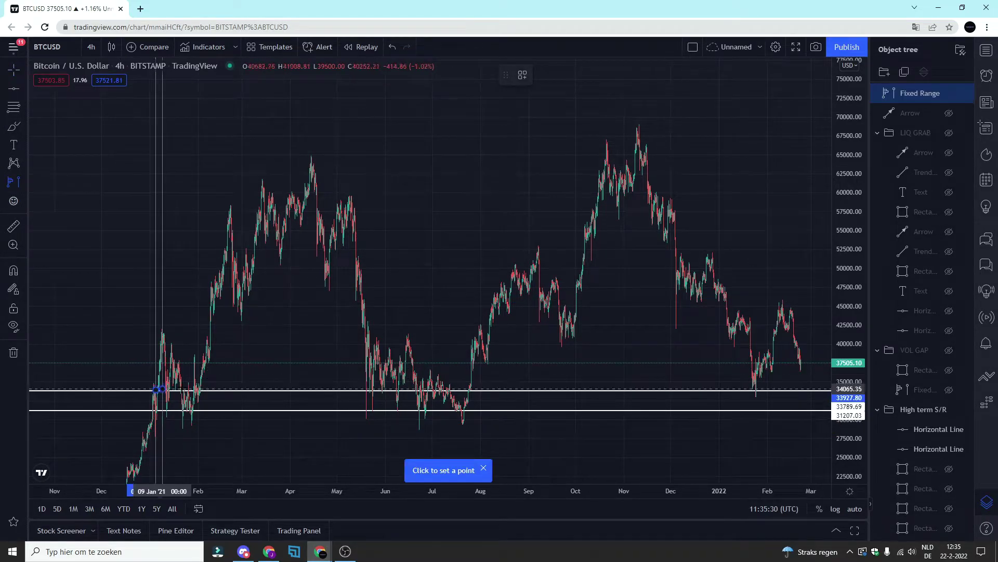
click(774, 390)
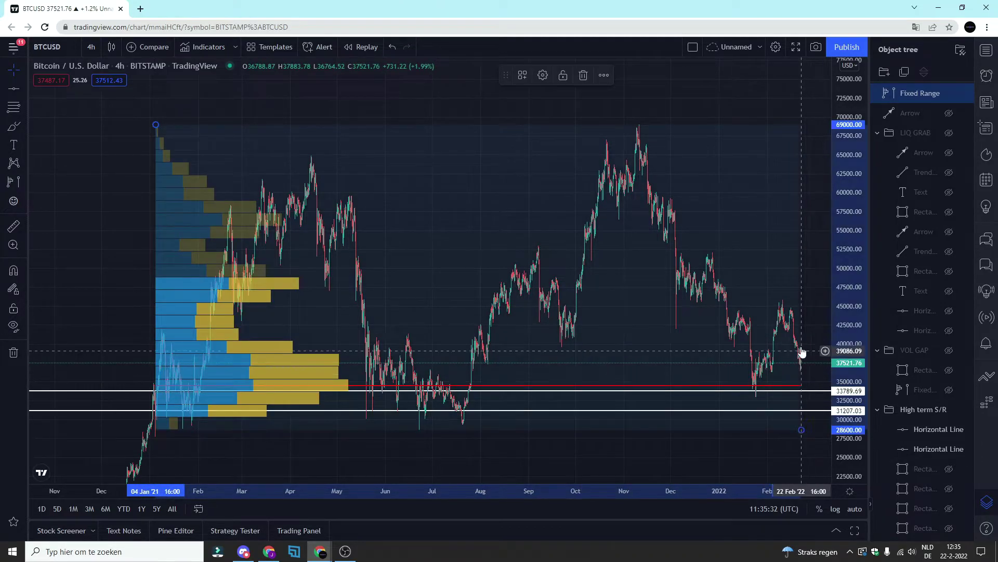
mouse_move(156, 126)
mouse_down()
mouse_move(165, 133)
mouse_move(157, 126)
mouse_up()
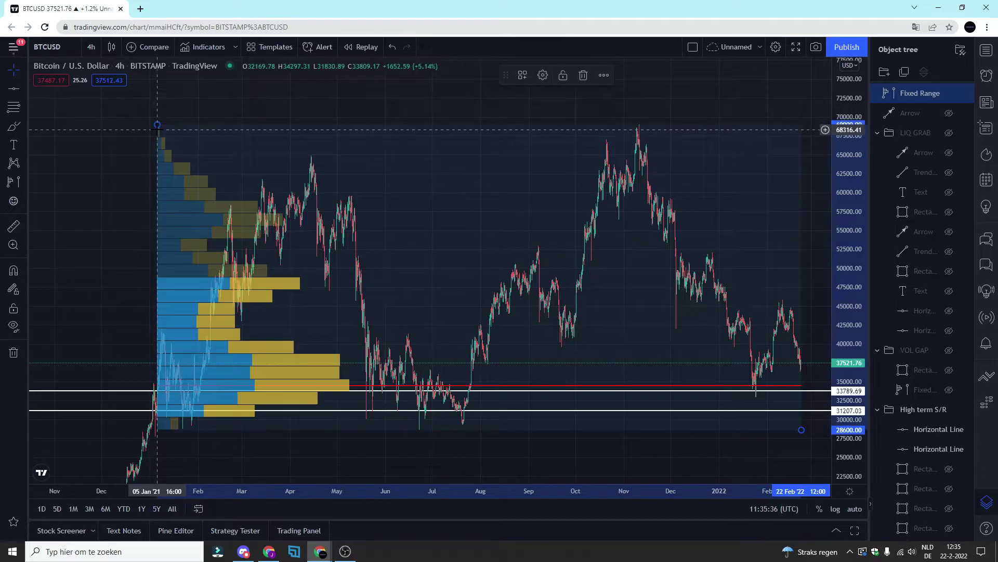
Step: Raise the two white horizontal lines to 34,340.46 and 31,864.48, and brush a wavy stroke along the upper one from June 2021 onward
drag(564, 390, 563, 387)
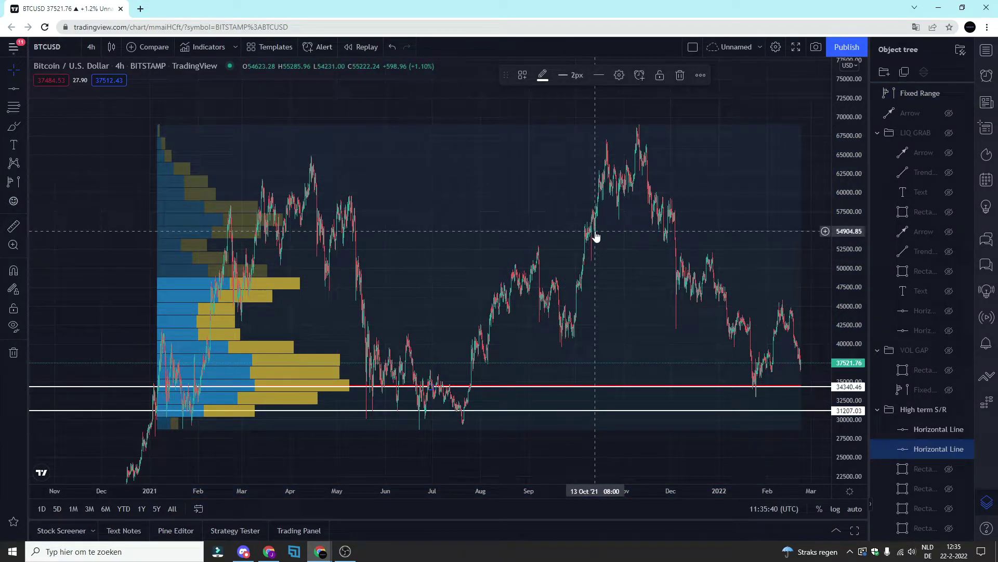
click(562, 411)
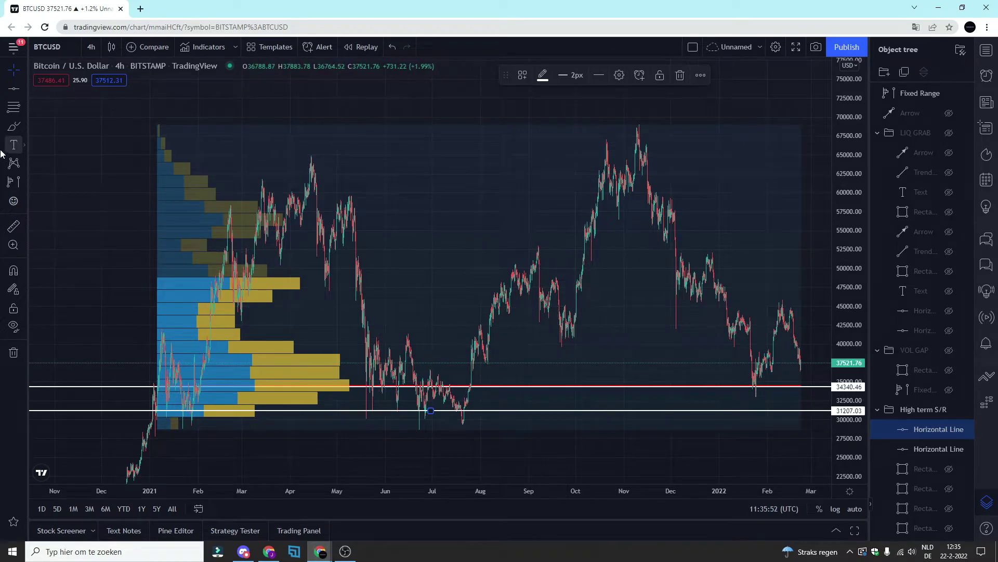
click(14, 126)
drag(407, 391, 827, 386)
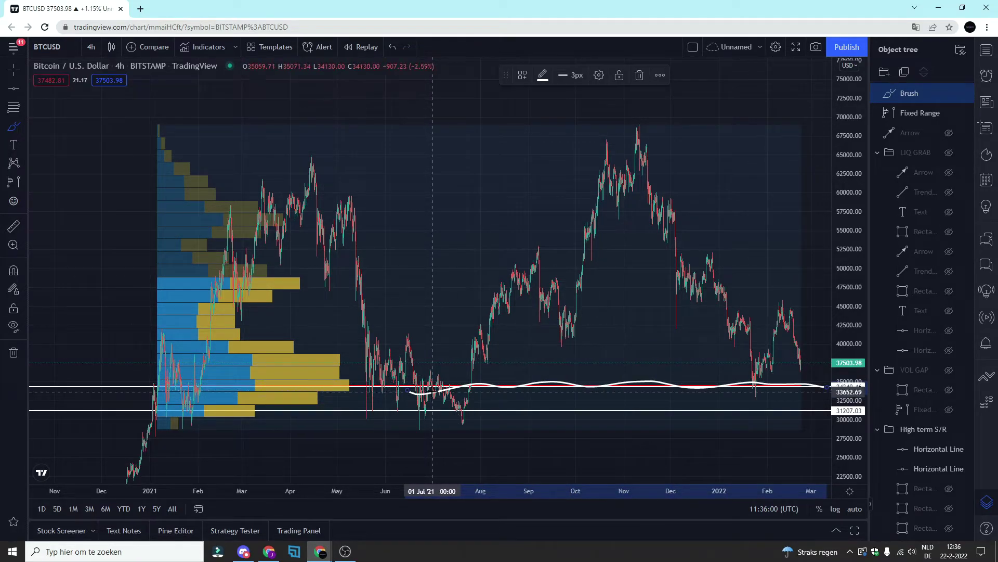
click(496, 411)
mouse_move(498, 412)
mouse_down()
mouse_move(509, 405)
mouse_move(487, 397)
mouse_up()
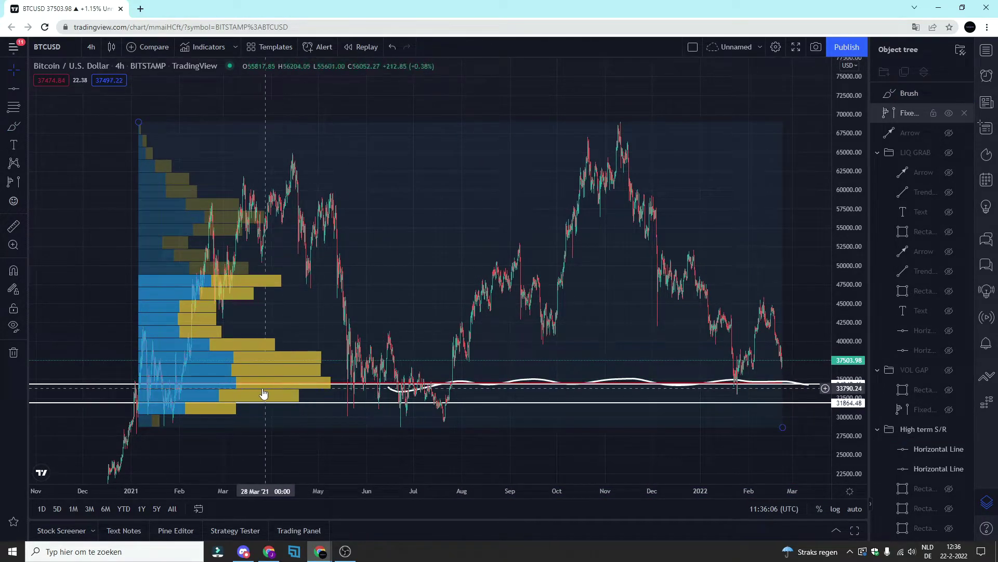
Step: Brush around the long profile row just above the lower line, delete that stroke, and brush outlines around the shorter rows below
mouse_move(222, 391)
mouse_down()
mouse_move(301, 394)
mouse_move(290, 399)
mouse_up()
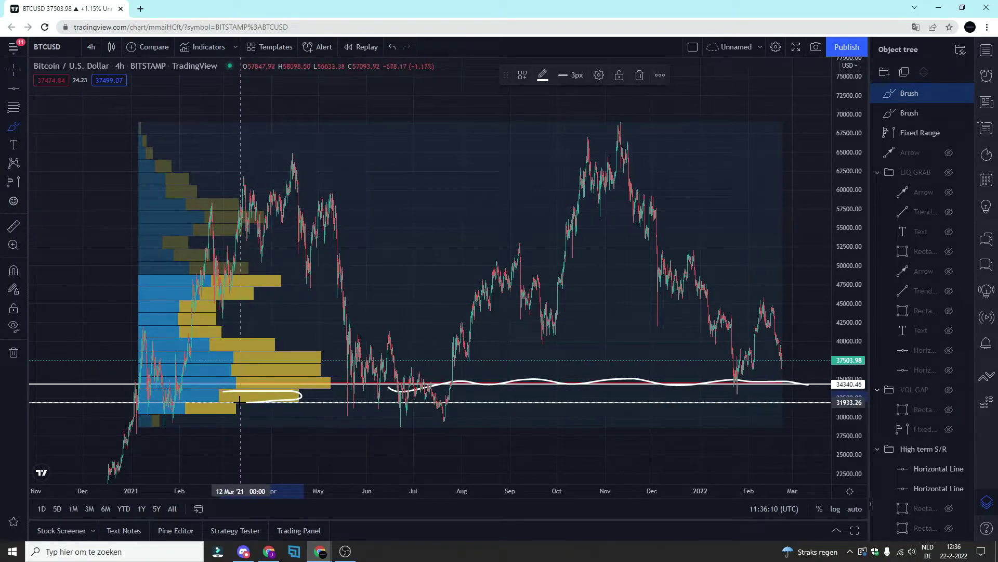
key(Delete)
click(13, 127)
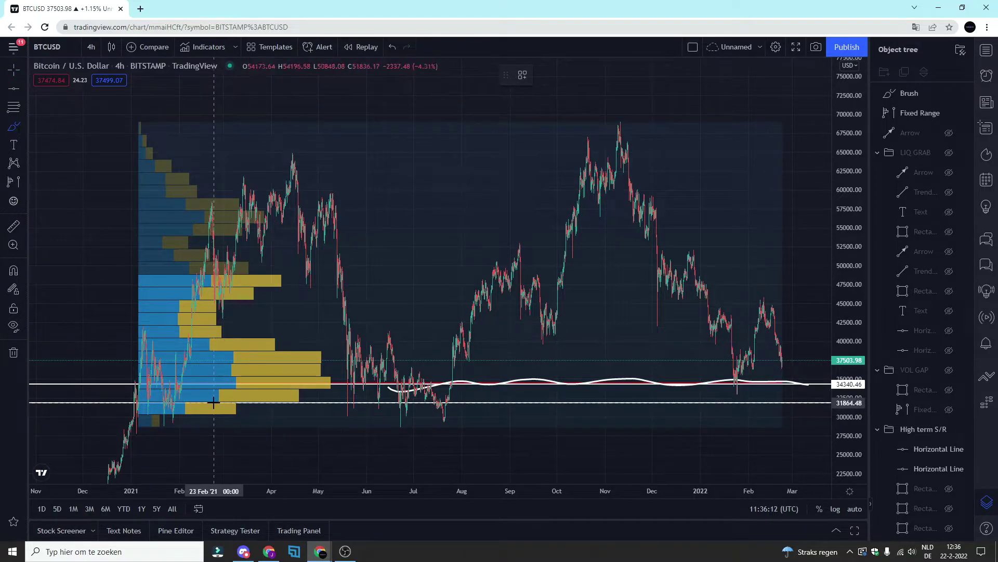
drag(215, 404, 224, 413)
mouse_move(305, 407)
mouse_down()
mouse_move(229, 420)
mouse_move(320, 427)
mouse_up()
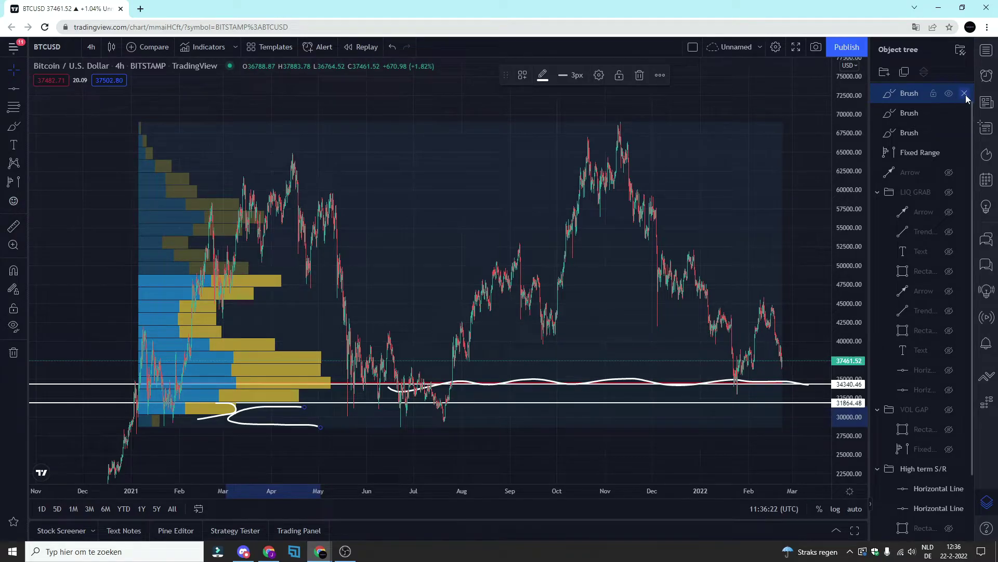
Step: Delete the three brush strokes from the support lines and volume profile
click(965, 96)
click(963, 96)
click(962, 97)
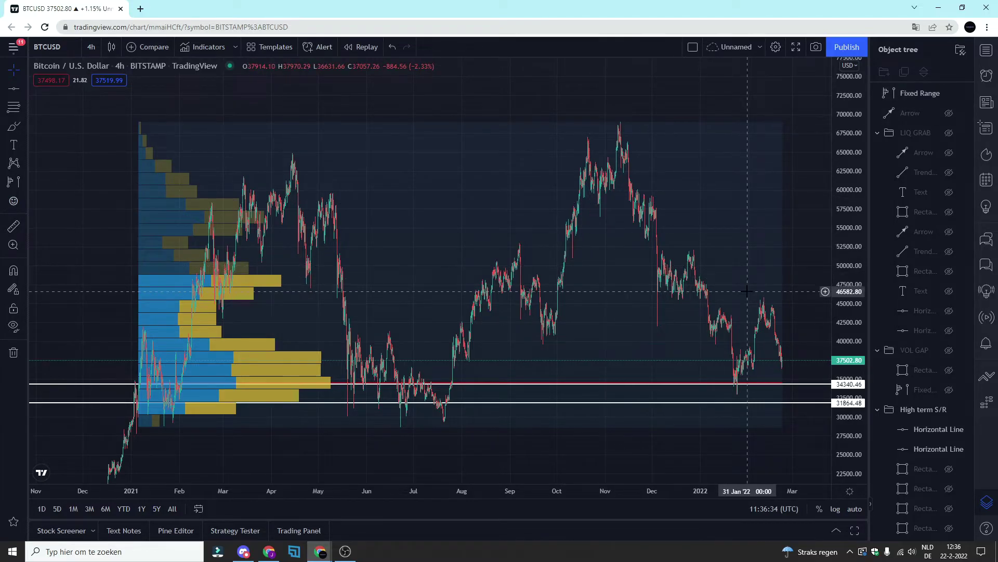
Step: Show the lowest rectangle zone of the High term S/R group, below 30,000, and hide the fixed range volume profile
scroll(754, 306, up, 2)
scroll(754, 305, up, 2)
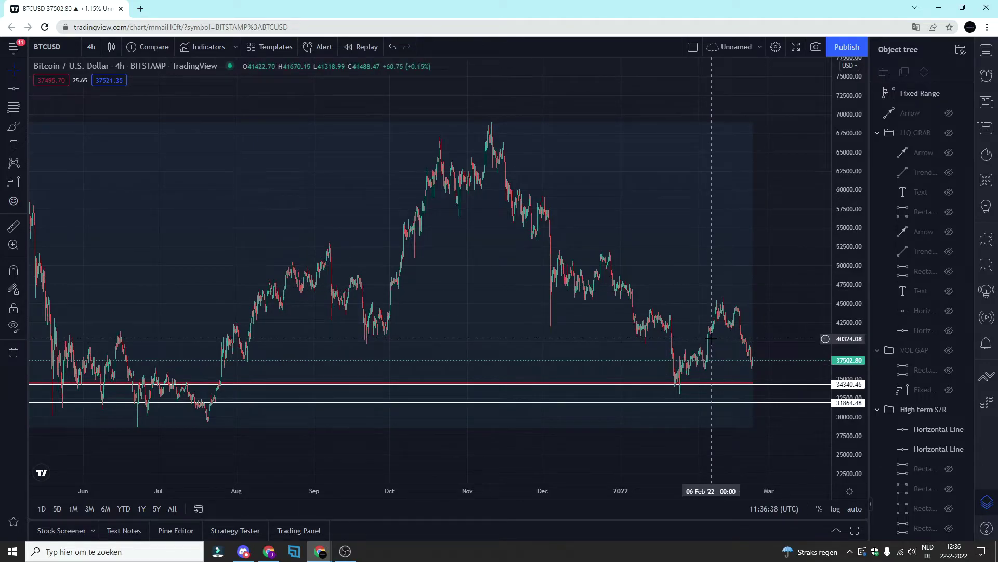
scroll(711, 338, down, 4)
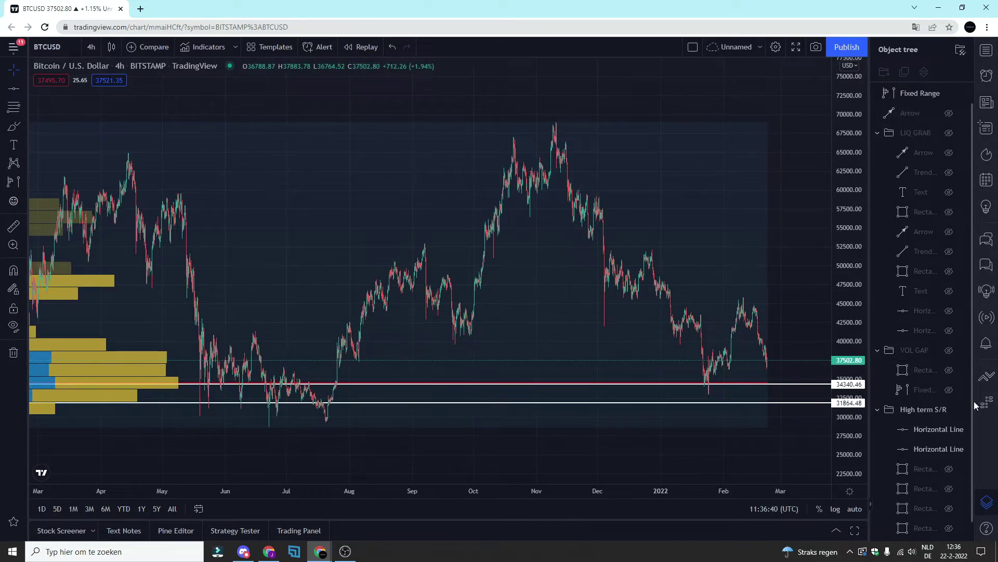
scroll(968, 416, down, 1)
click(949, 508)
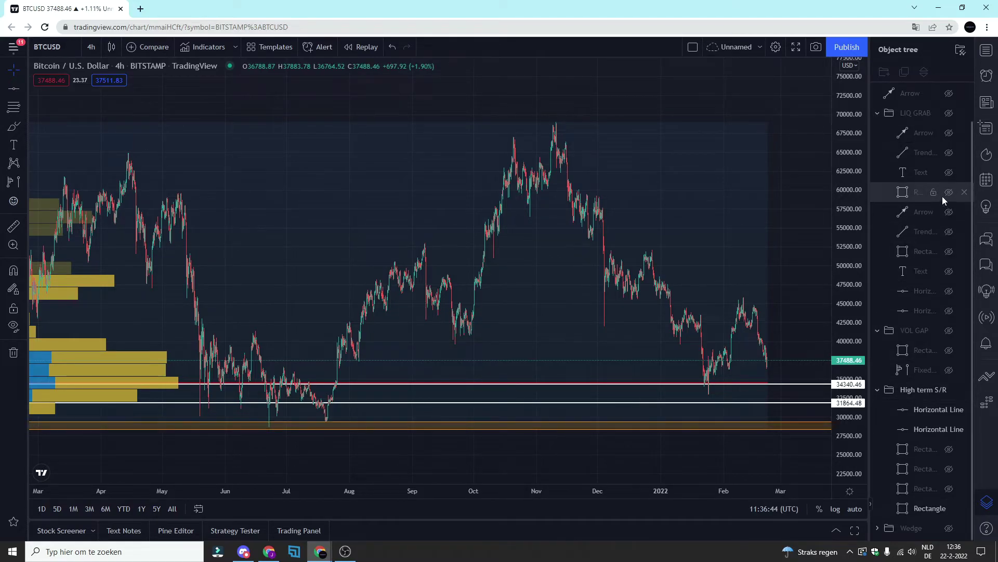
scroll(947, 167, up, 2)
click(949, 114)
scroll(525, 208, down, 2)
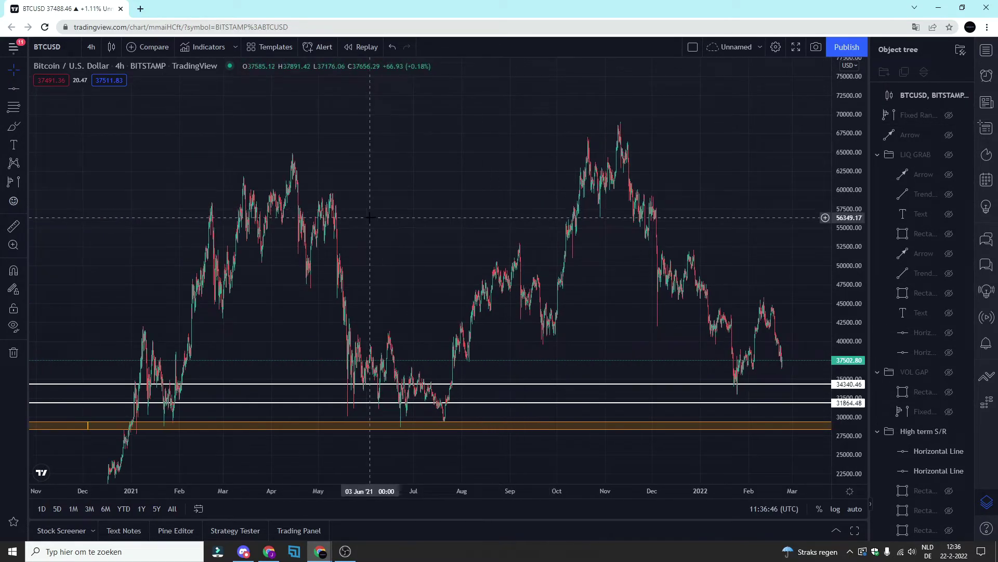
Step: Brush a wavy stroke along the orange zone below 30,000 from January to March 2021, and delete it
click(9, 127)
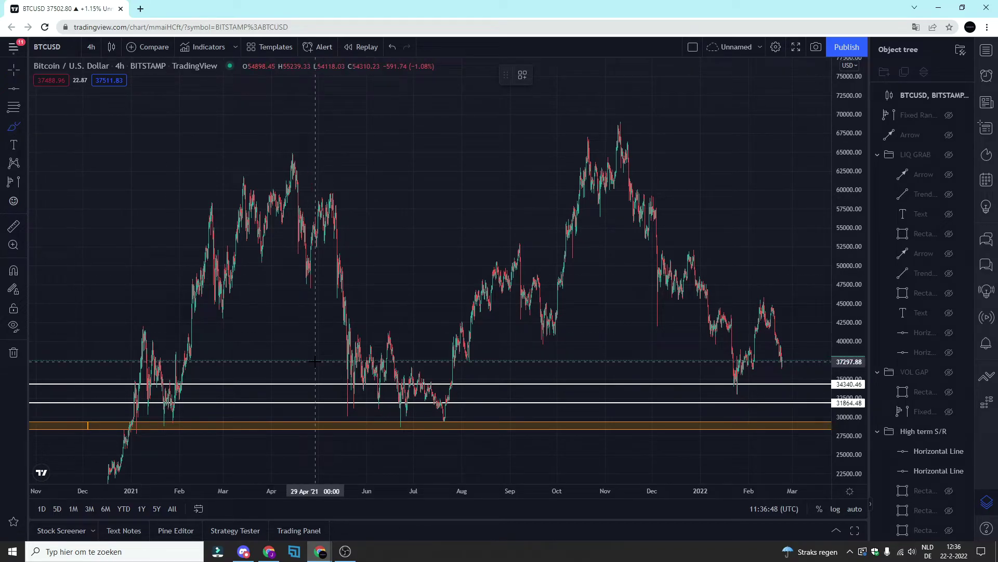
drag(133, 421, 256, 422)
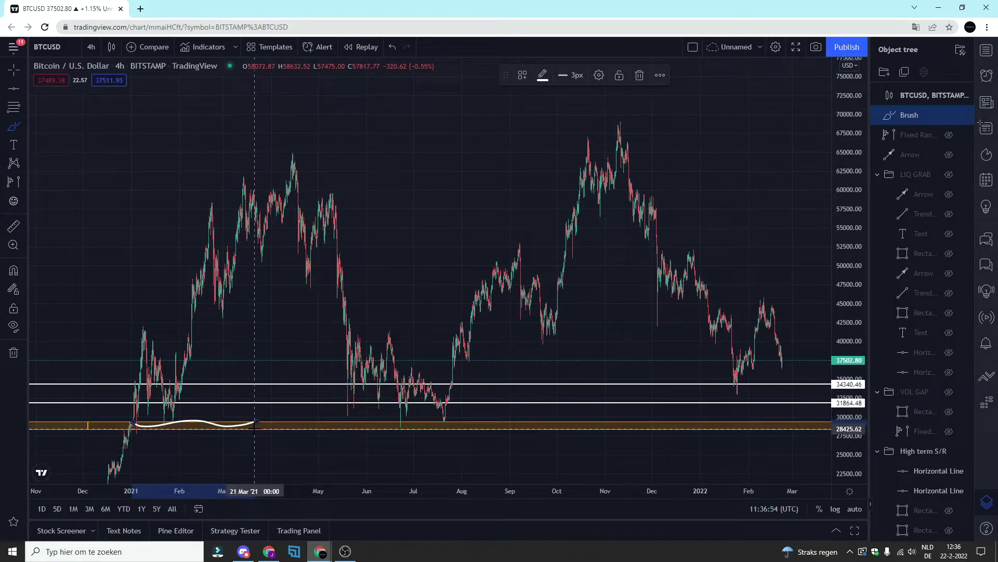
mouse_move(919, 118)
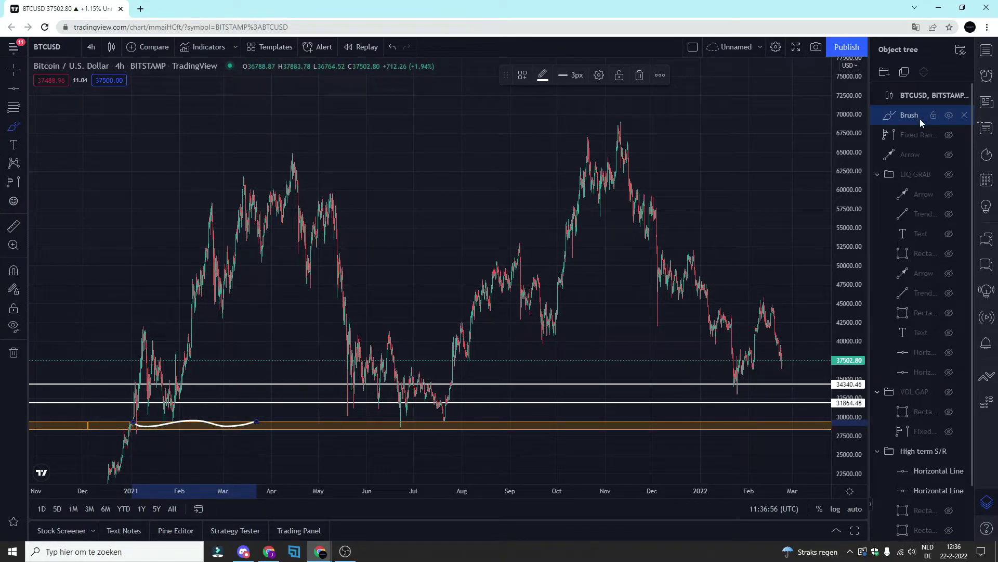
click(961, 118)
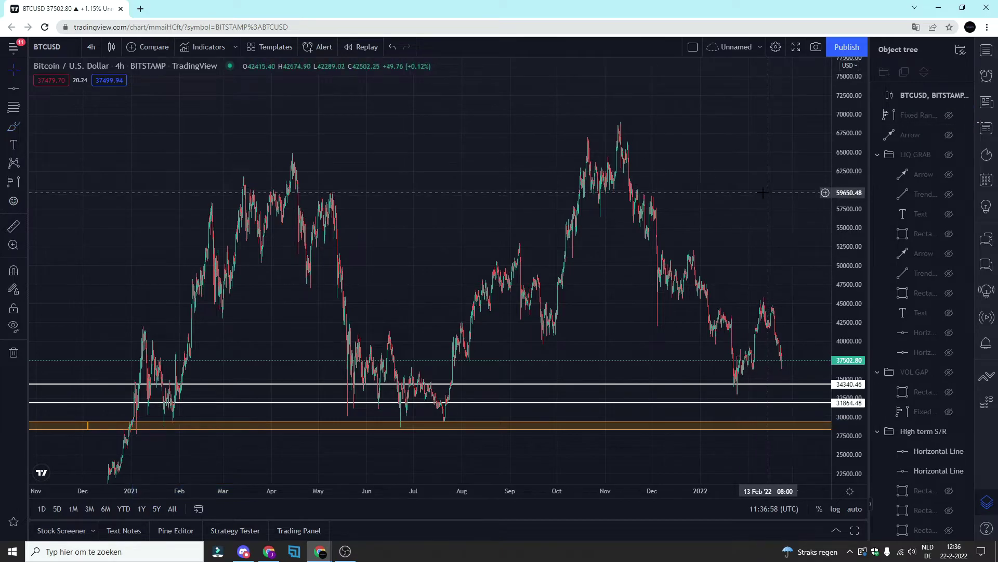
Step: Switch the BTCUSD chart to the 1-hour interval
drag(773, 190, 719, 189)
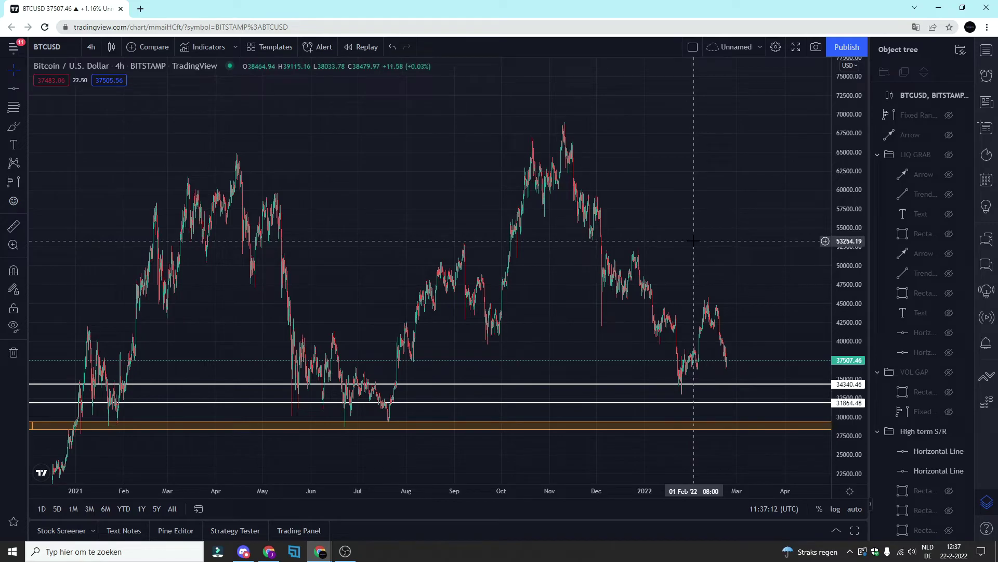
scroll(694, 240, up, 3)
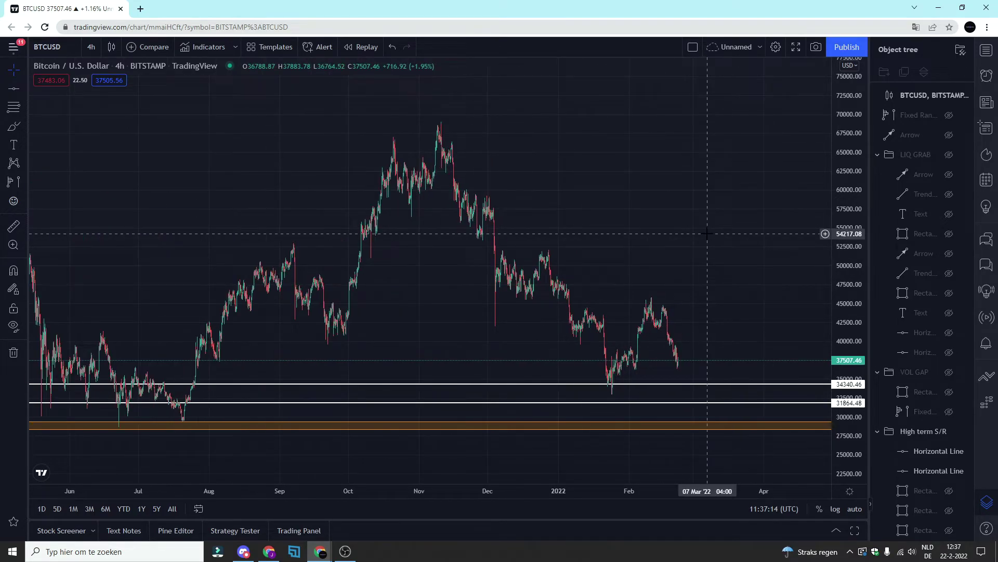
scroll(707, 232, up, 3)
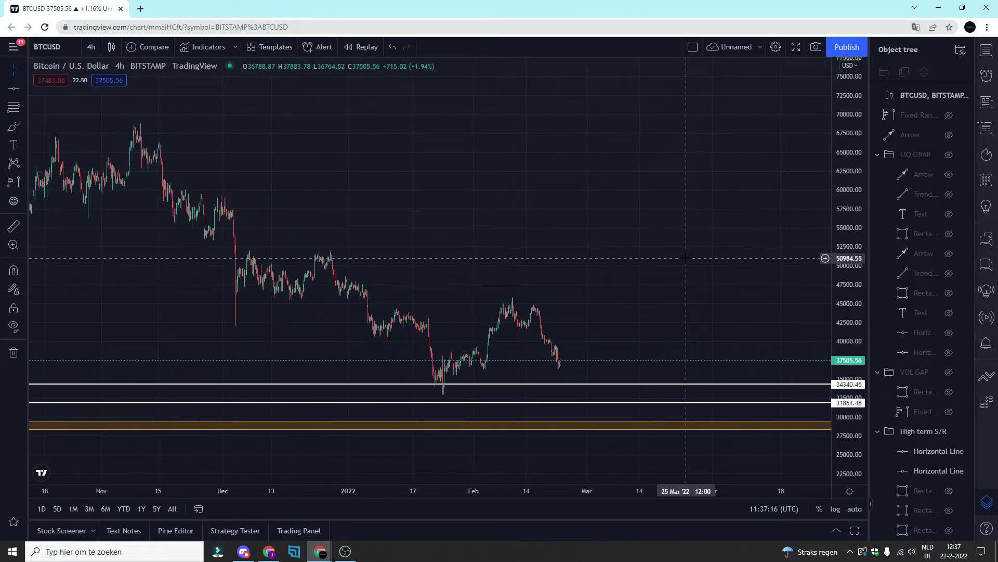
scroll(687, 245, down, 3)
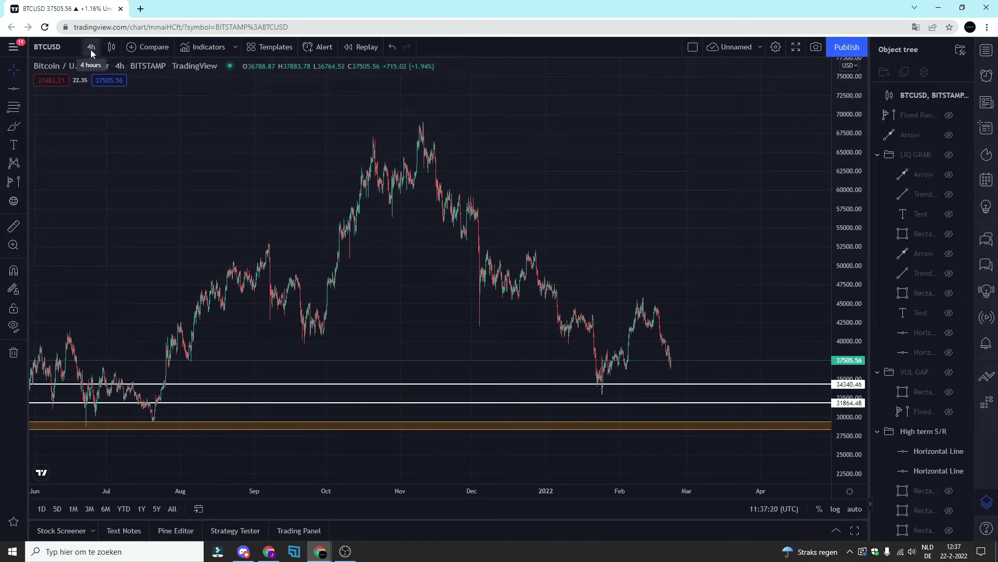
scroll(931, 342, down, 1)
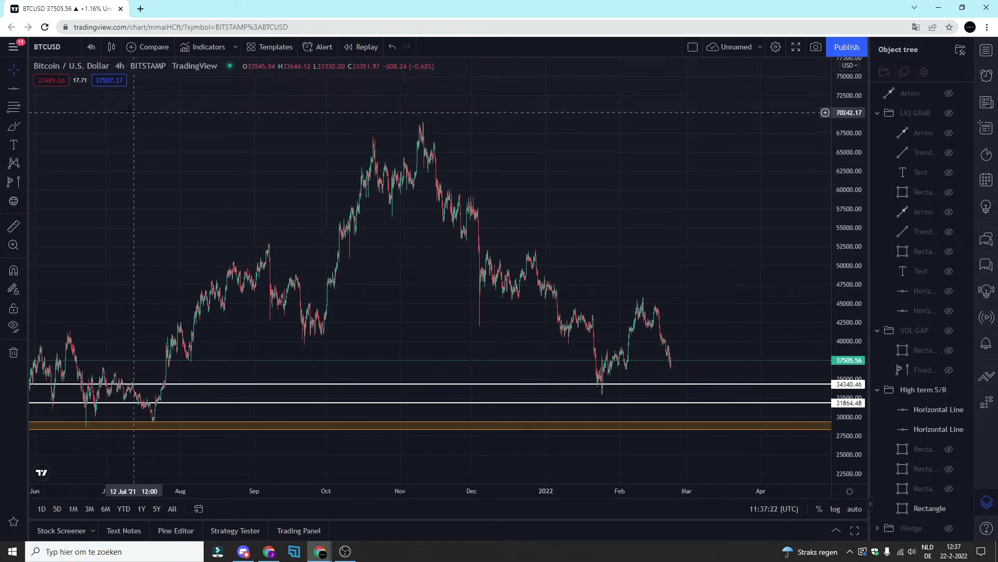
click(91, 47)
click(120, 288)
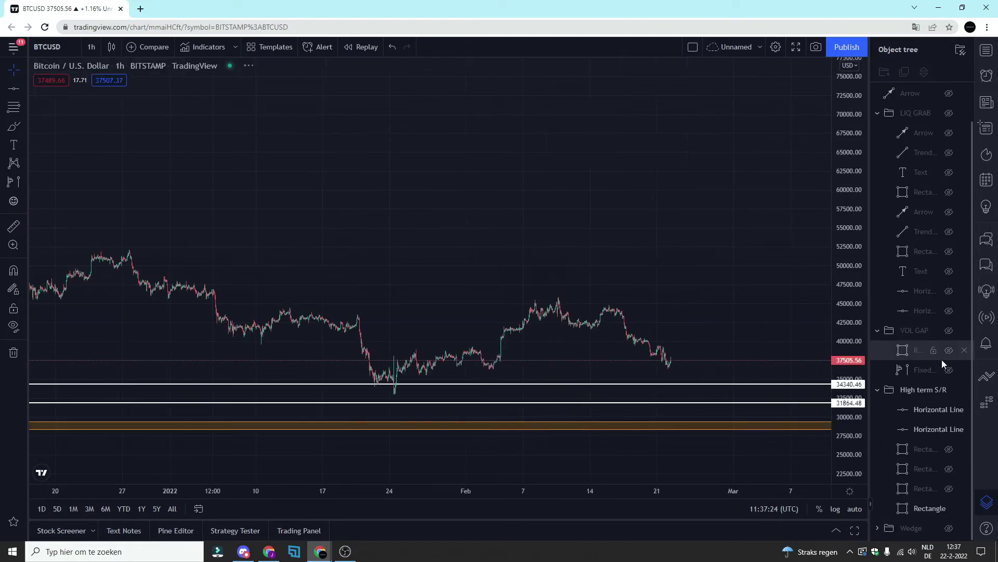
Step: Hide the High term S/R group and show the Wedge group with automatic price scaling
click(954, 391)
click(949, 527)
click(855, 509)
scroll(700, 364, up, 5)
scroll(703, 406, up, 5)
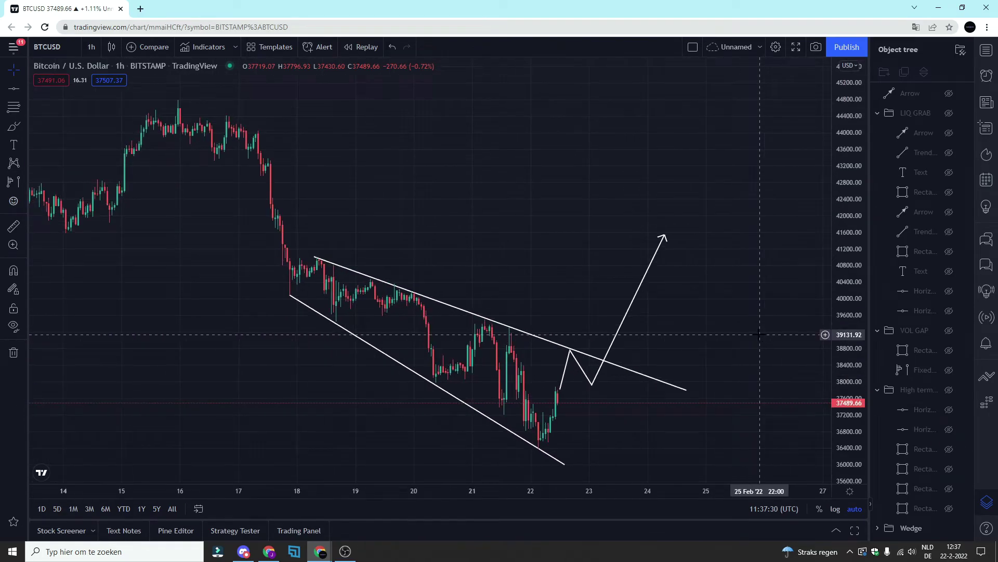
Step: Brush a short arc beneath the 22 February low at the wedge's lower trend line
drag(570, 239, 583, 223)
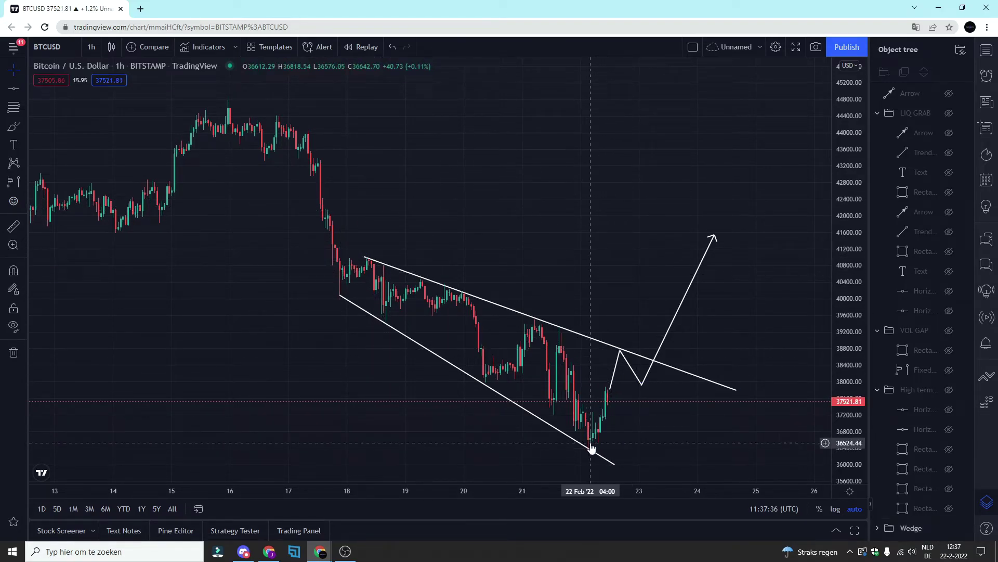
click(10, 128)
drag(578, 449, 600, 454)
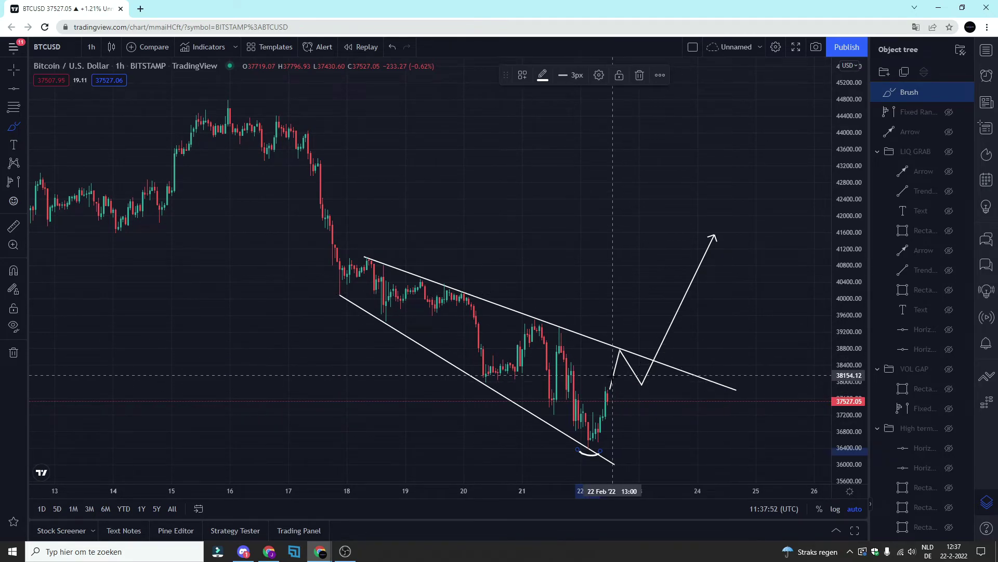
Step: Draw a horizontal line at 37,878.32 across the wedge, near the start of the projected price path
click(14, 91)
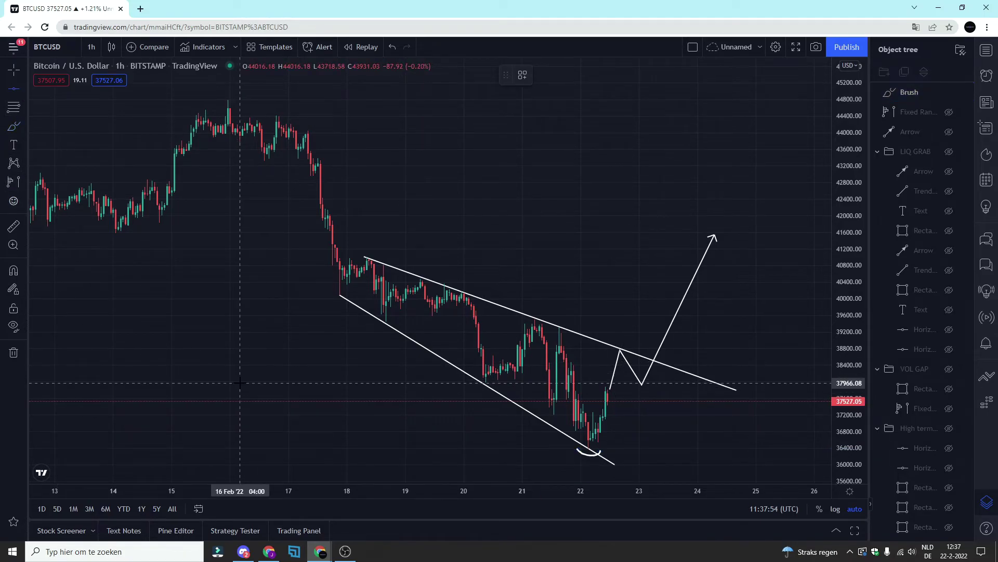
click(250, 386)
click(569, 253)
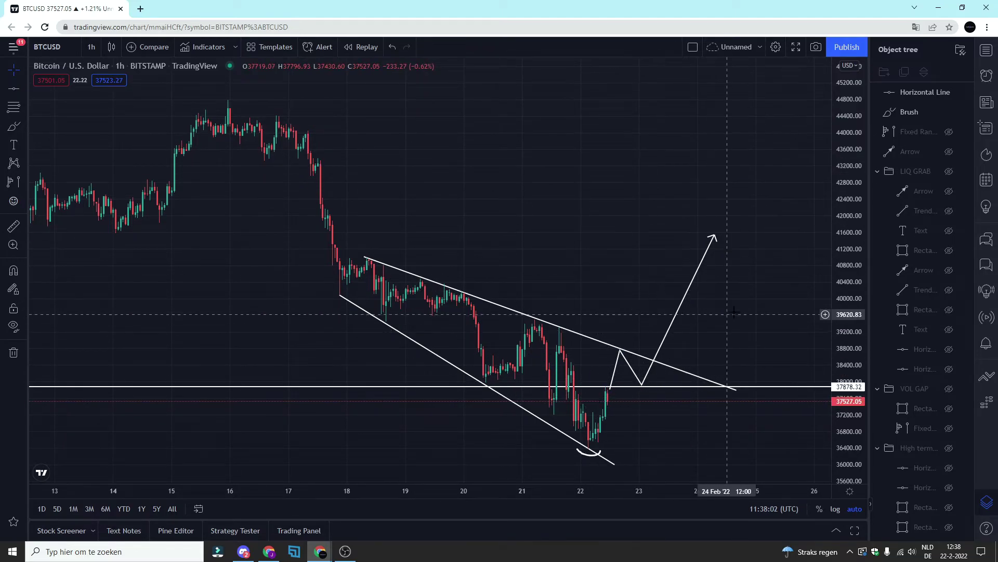
Step: Switch the chart back to the 4-hour interval to view the wedge in the wider price action
scroll(636, 201, down, 2)
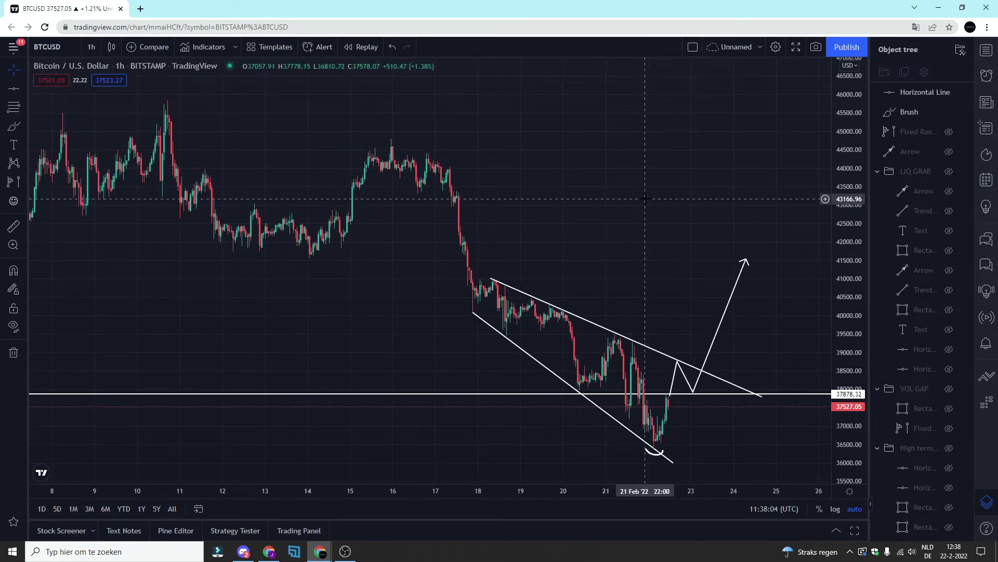
scroll(648, 203, up, 3)
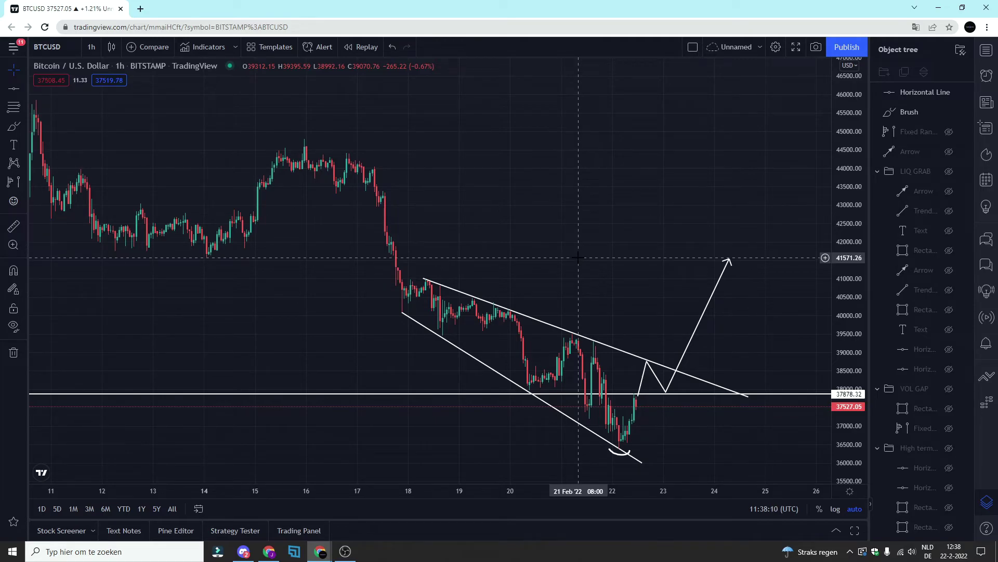
click(91, 47)
click(141, 342)
scroll(514, 244, down, 5)
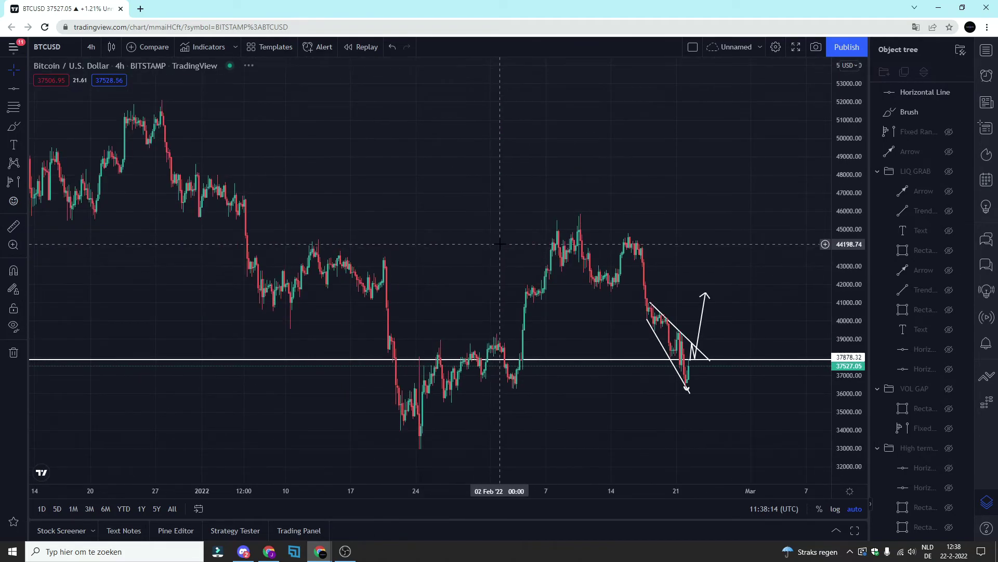